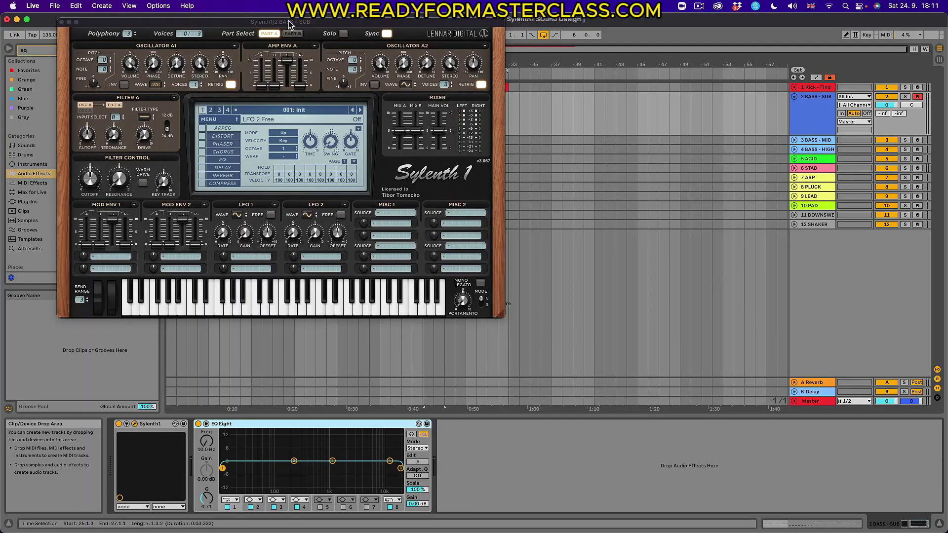
# Raise Sylenth1's amp envelope A sustain to 10 and switch oscillator A1 from noise to saw
pyautogui.moveTo(292, 25); pyautogui.dragTo(462, 101)
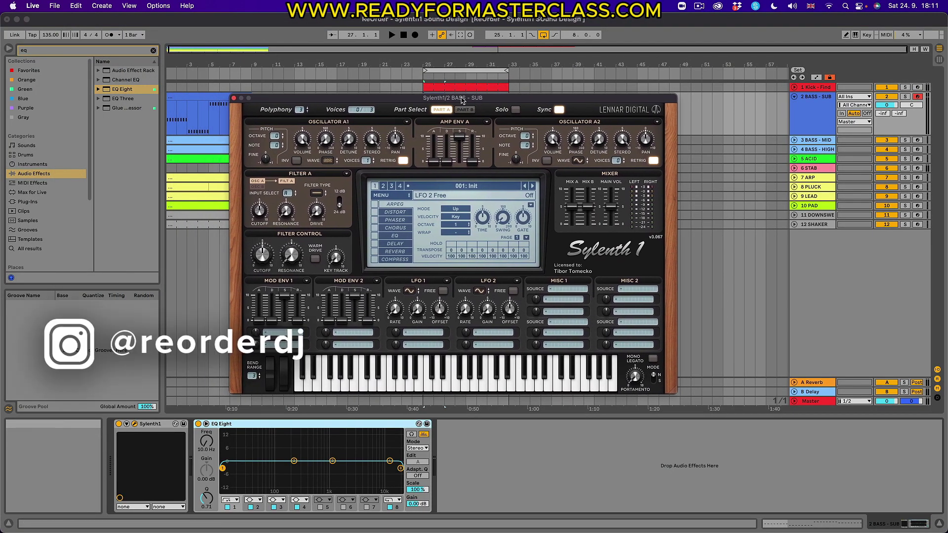
pyautogui.click(454, 162)
pyautogui.click(454, 162)
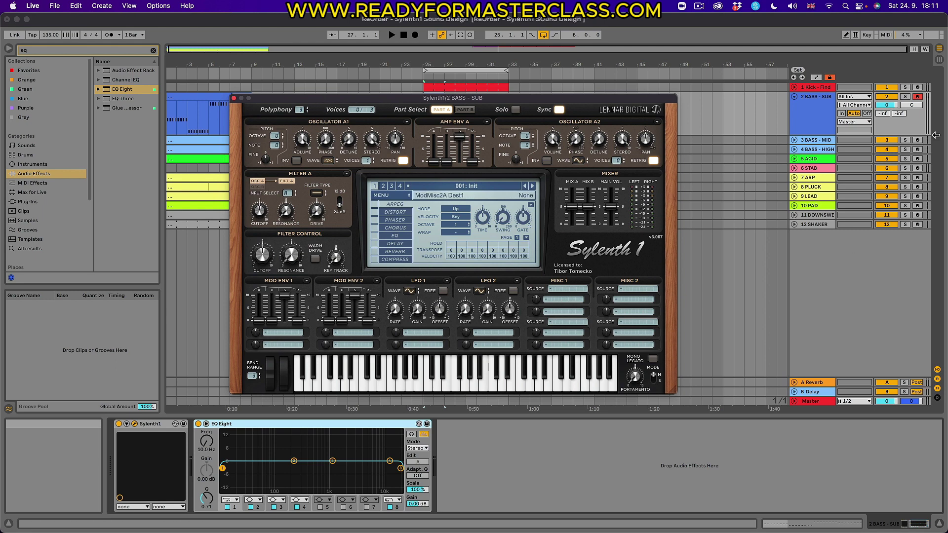
pyautogui.click(327, 161)
pyautogui.click(344, 182)
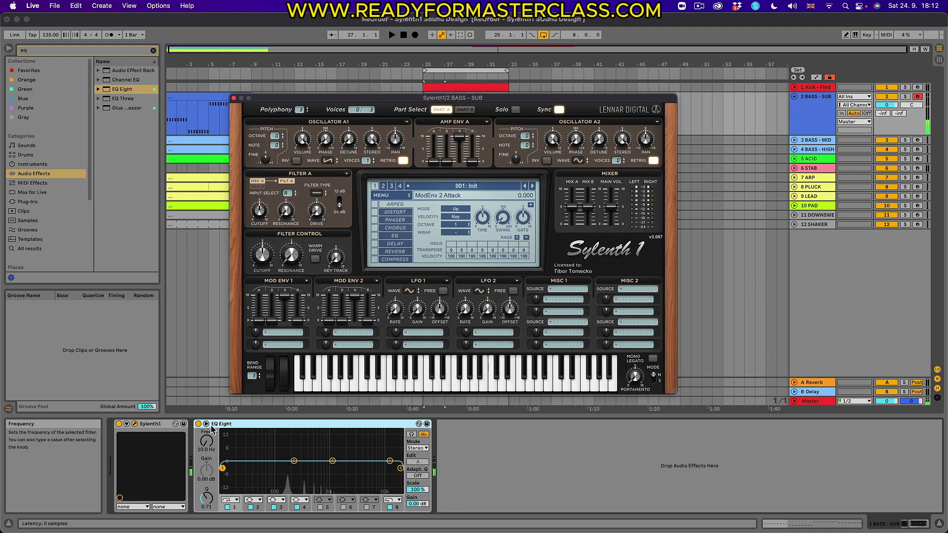
# Show EQ Eight's display in the large view, moving the Sylenth1 window aside to see it
pyautogui.click(411, 434)
pyautogui.moveTo(346, 97); pyautogui.dragTo(805, 152)
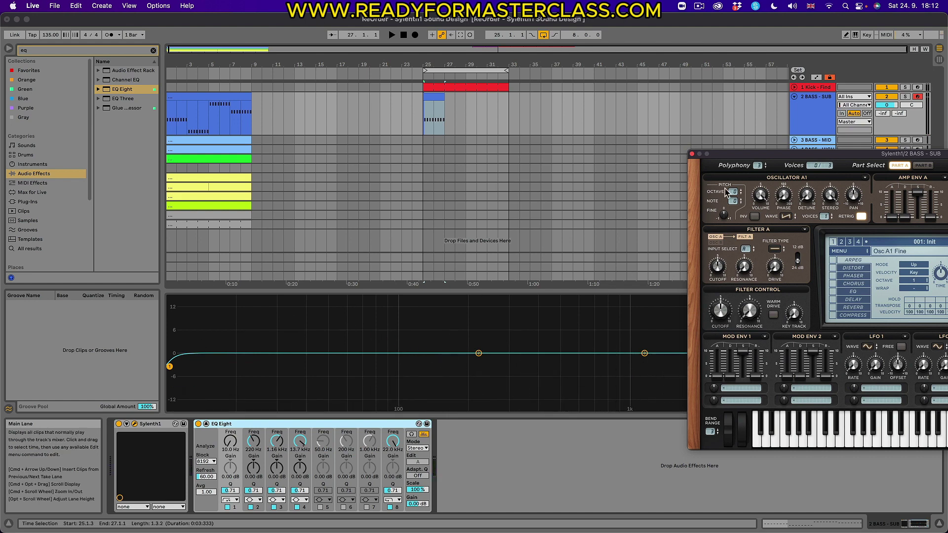
pyautogui.moveTo(749, 154); pyautogui.dragTo(265, 133)
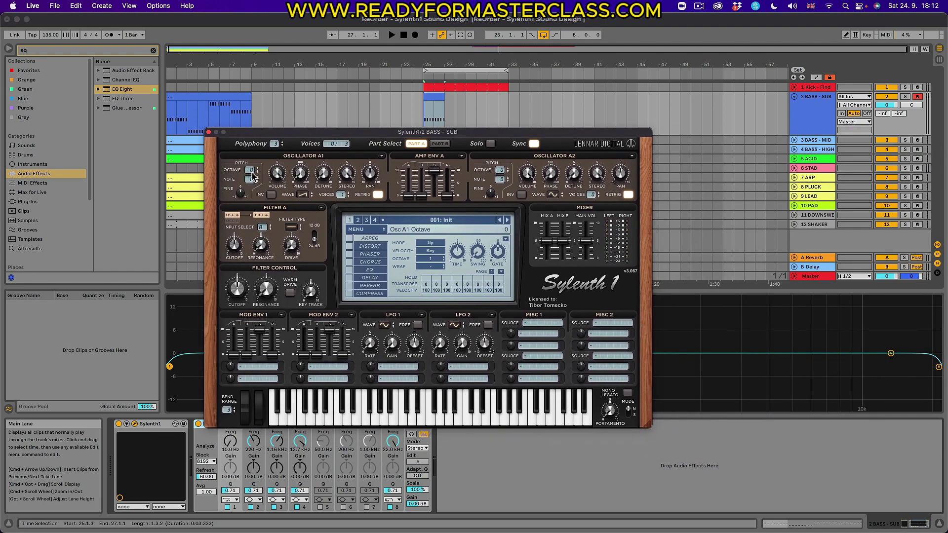
# Try oscillator A1's octave at 0, then return it to -1
pyautogui.moveTo(251, 182); pyautogui.dragTo(251, 177)
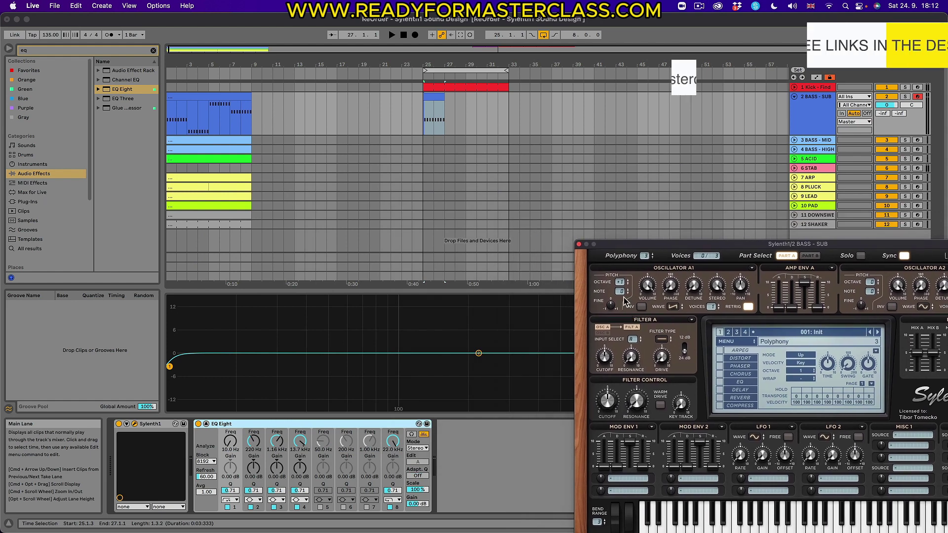
pyautogui.moveTo(619, 288); pyautogui.dragTo(619, 293)
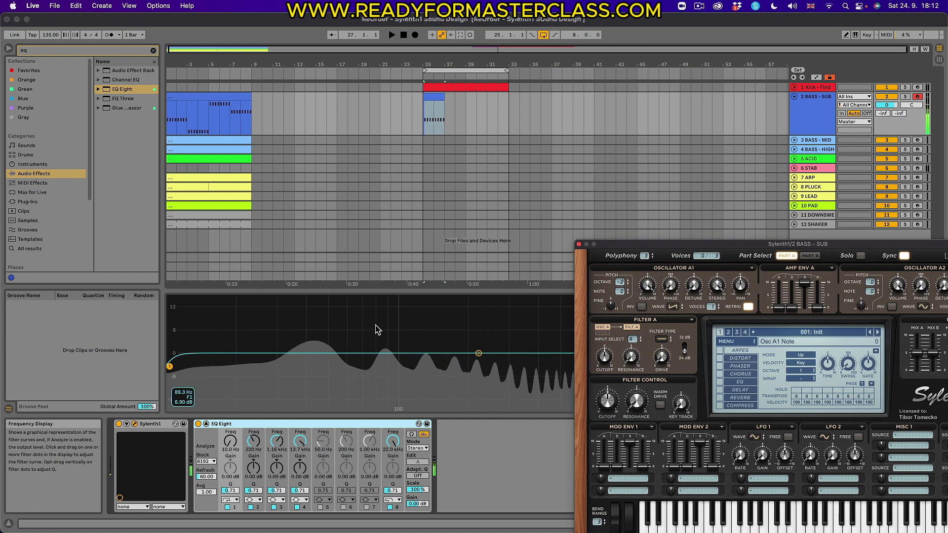
pyautogui.moveTo(599, 244); pyautogui.dragTo(268, 163)
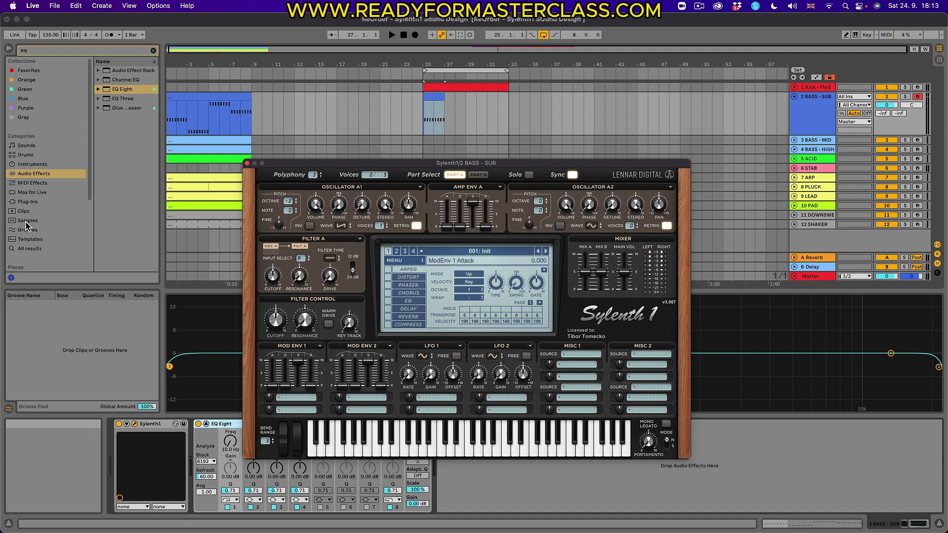
# Search the plug-ins for 'lfo' and add Xfer Records' LFOTool VST to the Master track
pyautogui.click(27, 202)
pyautogui.click(153, 50)
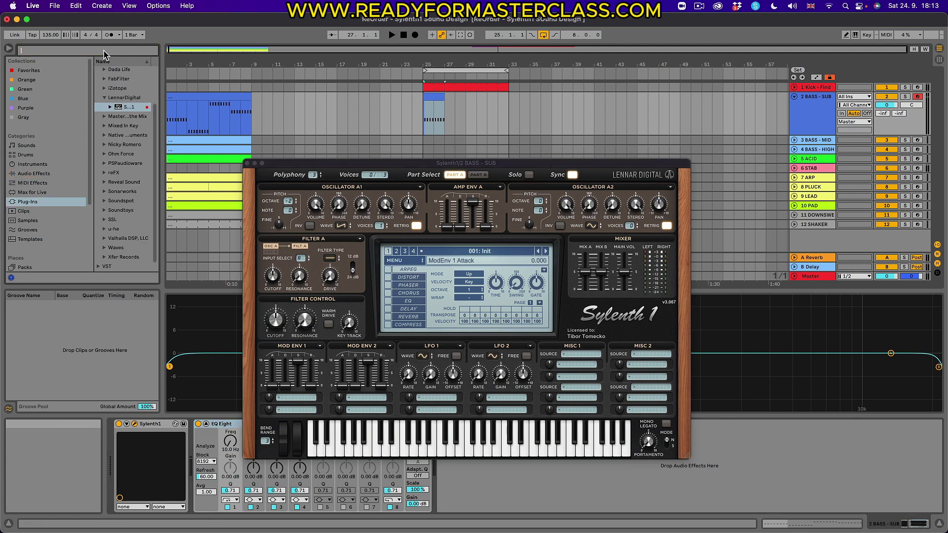
pyautogui.write('lfo')
pyautogui.click(121, 89)
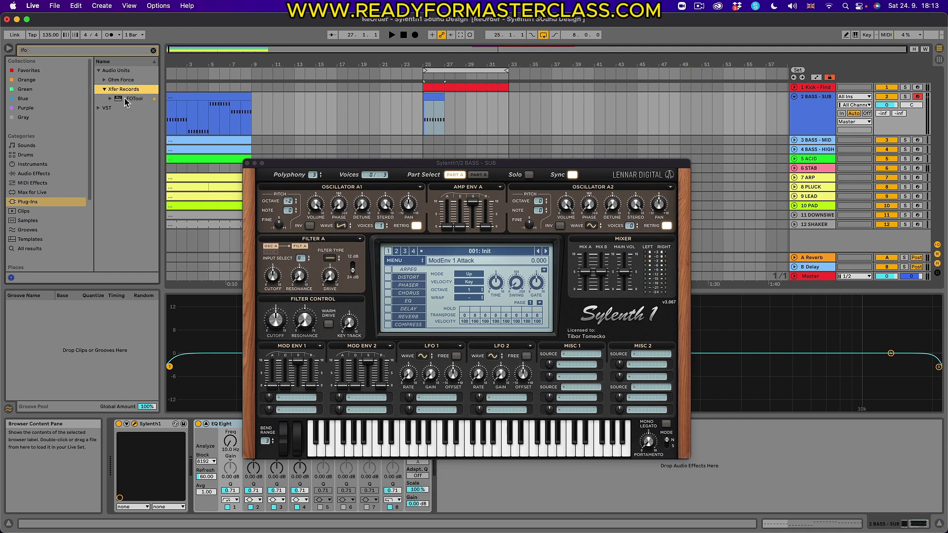
pyautogui.click(100, 108)
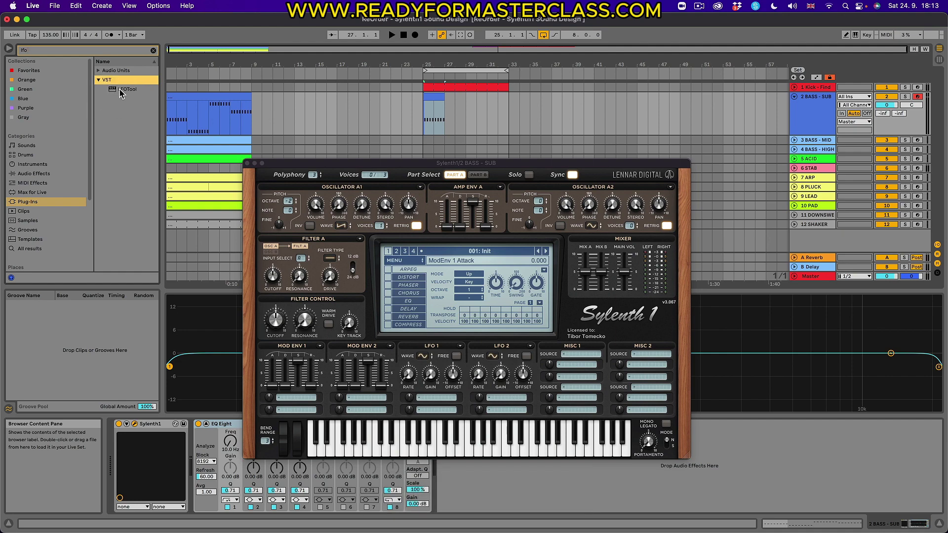
pyautogui.moveTo(121, 93); pyautogui.dragTo(716, 146)
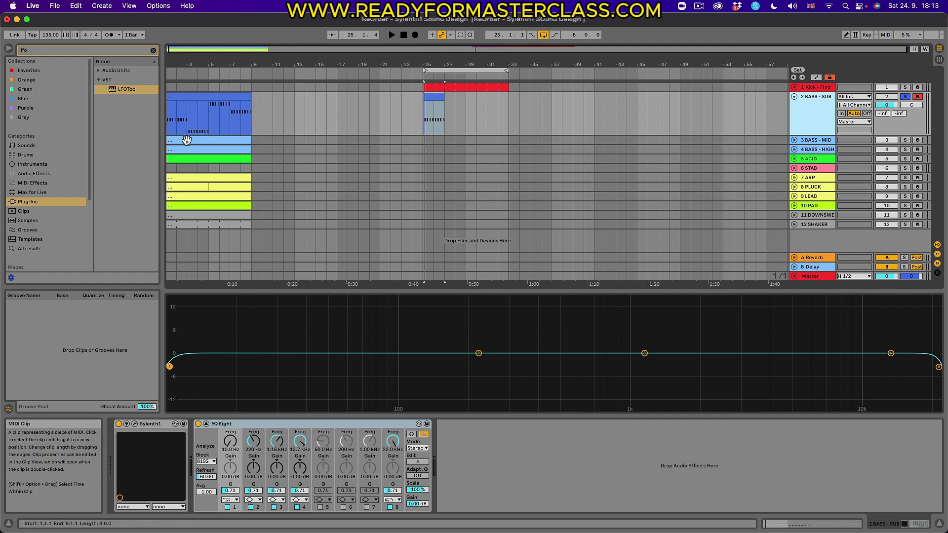
# Duplicate the first F2 note in the bar-25 bass clip
pyautogui.click(433, 99)
pyautogui.doubleClick(433, 99)
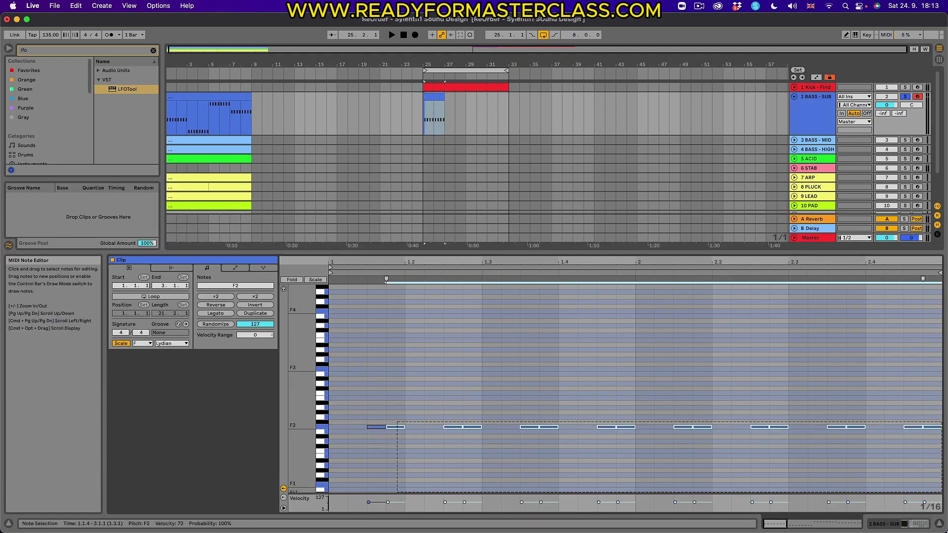
pyautogui.click(365, 427)
pyautogui.press('super+d')
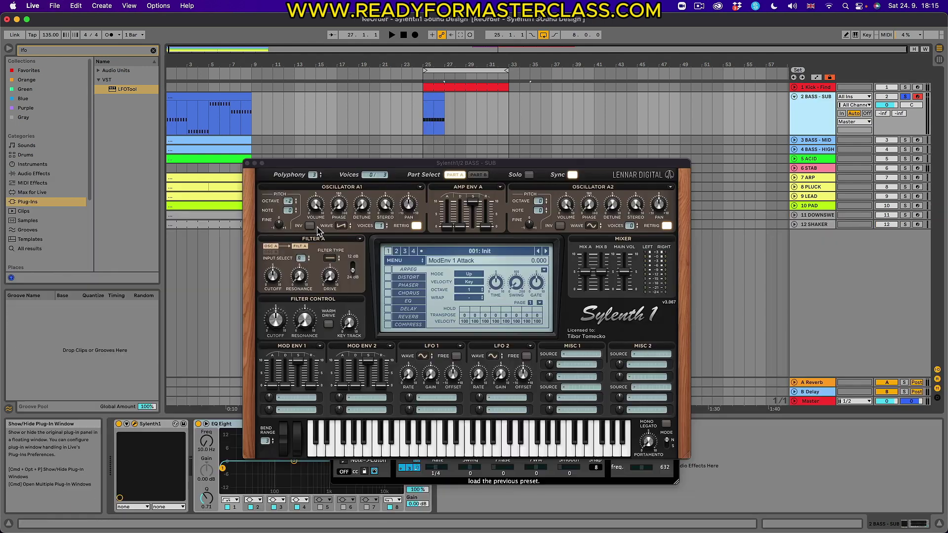
# Arrange the synth and LFOTool windows, then loop playback over the bar-25 clip
pyautogui.moveTo(320, 164); pyautogui.dragTo(186, 93)
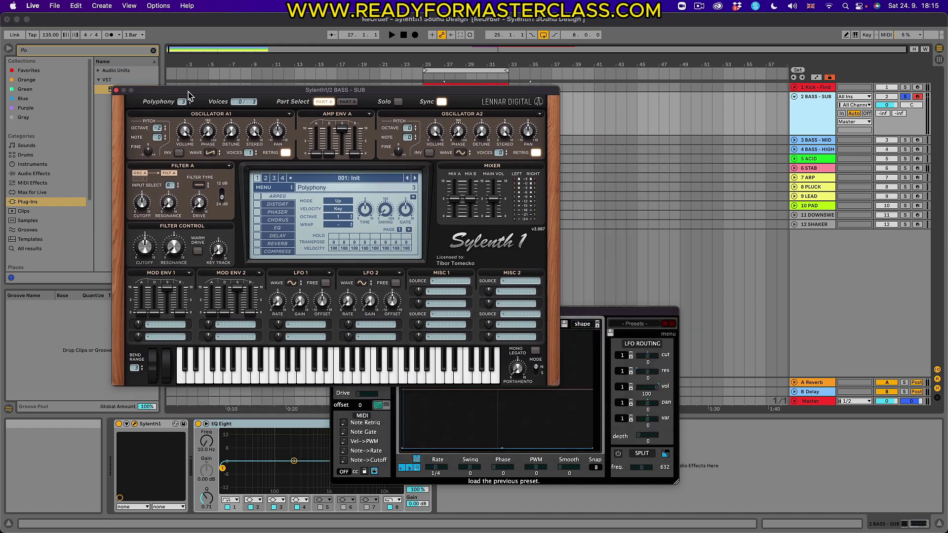
pyautogui.moveTo(617, 315); pyautogui.dragTo(839, 267)
pyautogui.press('space')
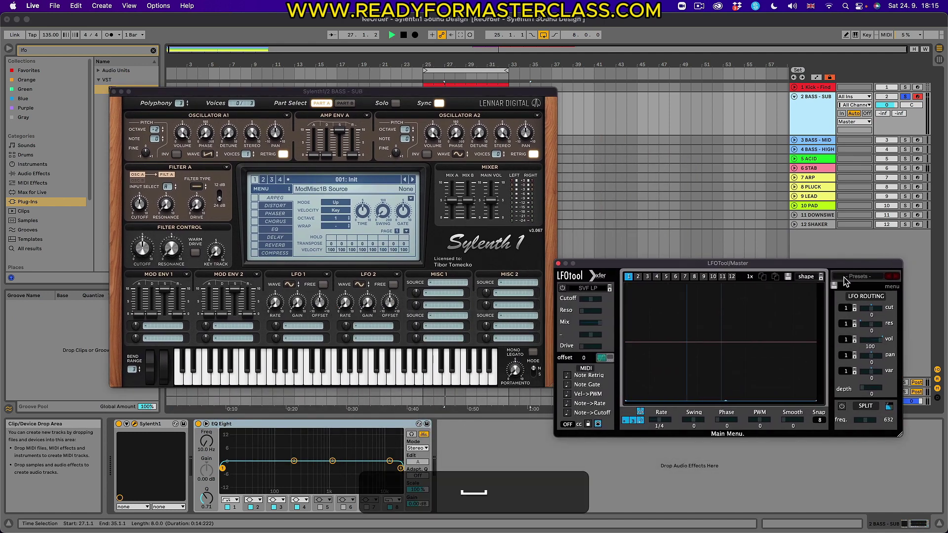
pyautogui.moveTo(445, 92); pyautogui.dragTo(424, 122)
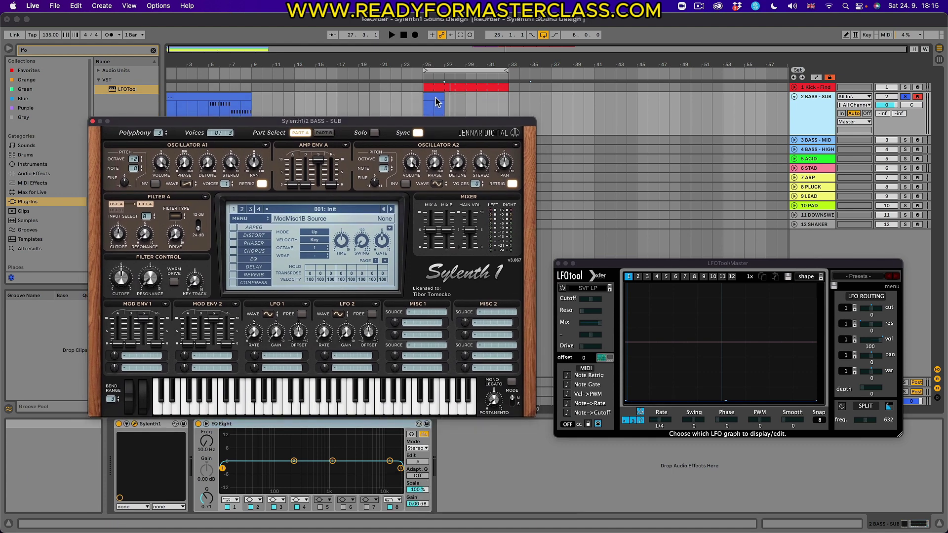
pyautogui.rightClick(438, 100)
pyautogui.click(454, 213)
pyautogui.press('space')
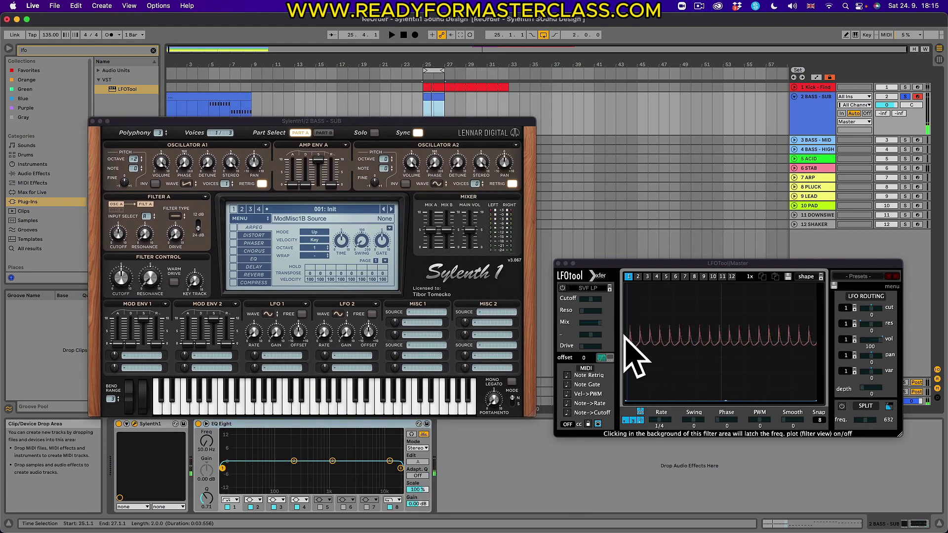
# Turn off oscillator A1's retrigger and raise its phase while auditioning
pyautogui.click(262, 184)
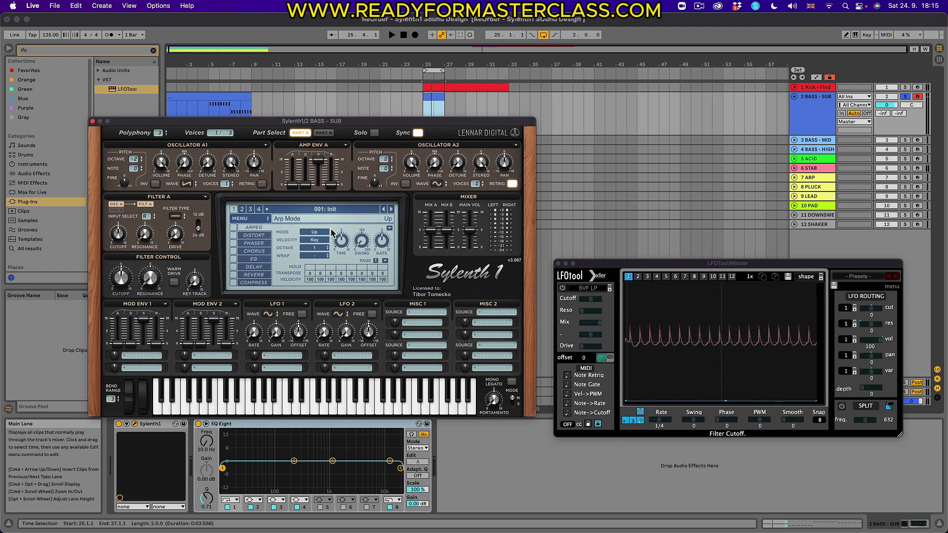
pyautogui.press('space')
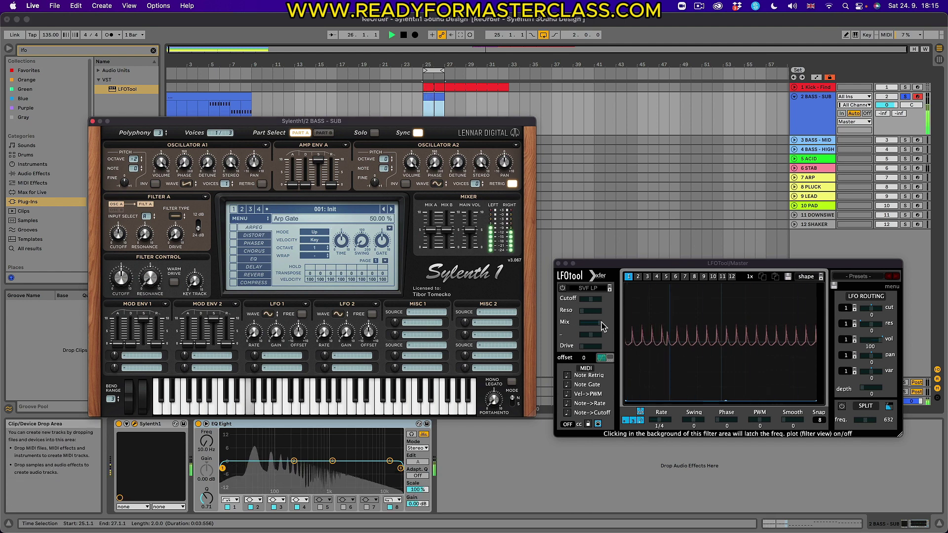
pyautogui.press('space')
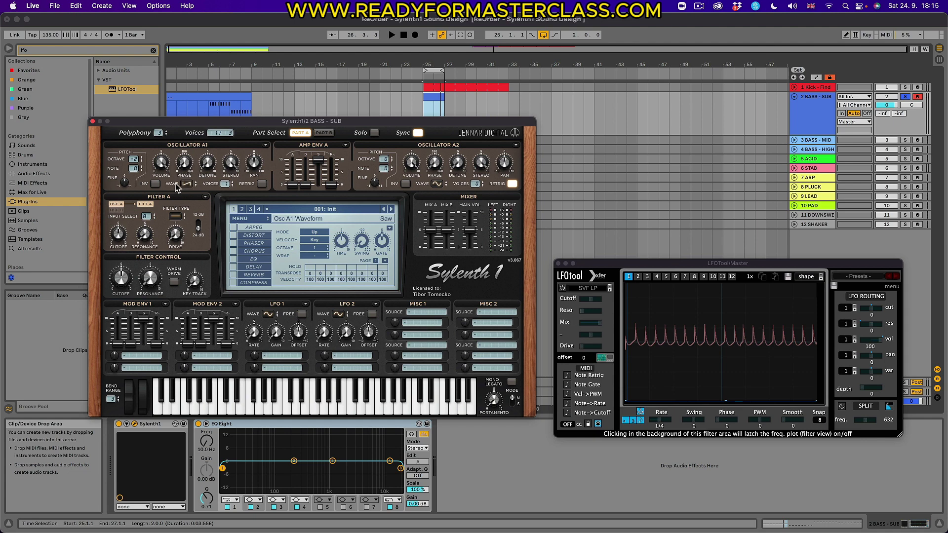
pyautogui.press('space')
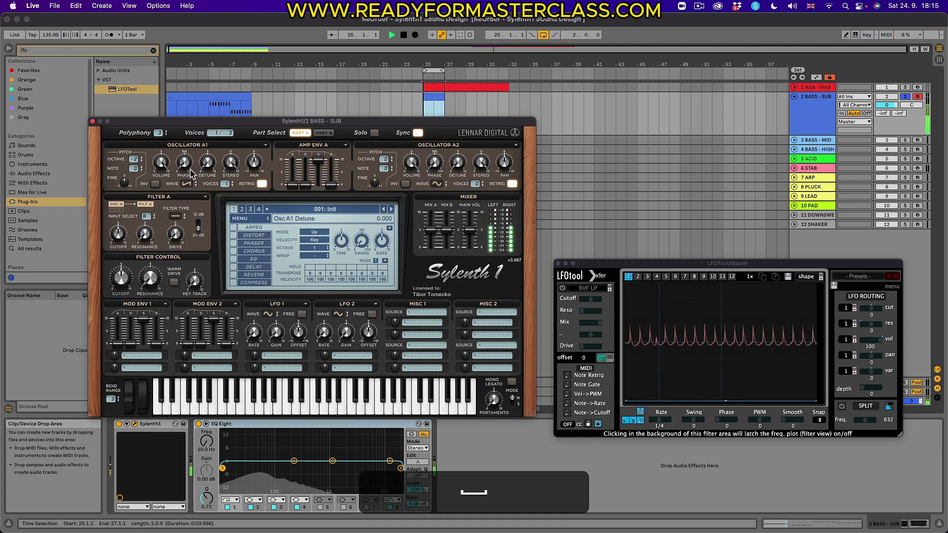
pyautogui.moveTo(187, 170)
pyautogui.mouseDown()
pyautogui.moveTo(208, 131)
pyautogui.moveTo(193, 173)
pyautogui.mouseUp()
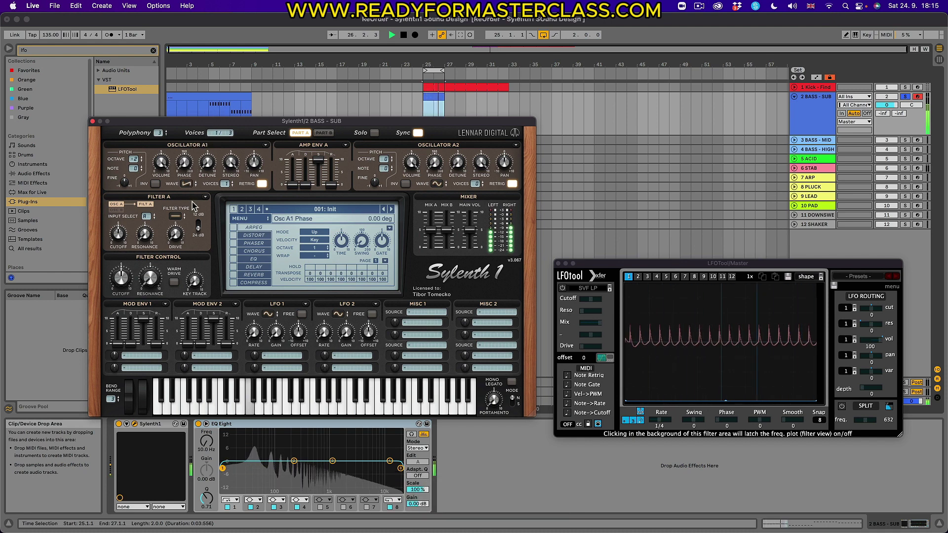
pyautogui.press('space')
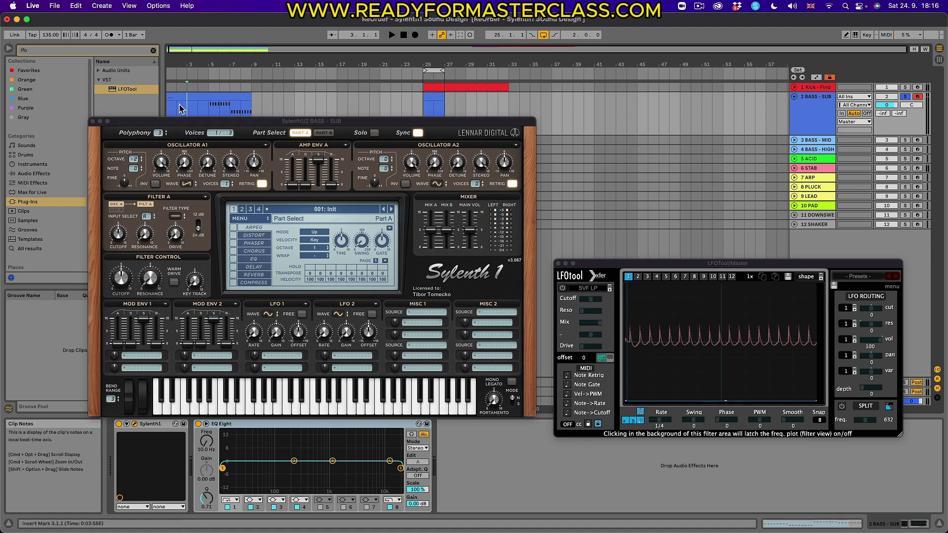
# Copy the MIDI clip to bar 25 with an Alt-drag and play it
pyautogui.press('alt')
pyautogui.moveTo(199, 95); pyautogui.dragTo(428, 107)
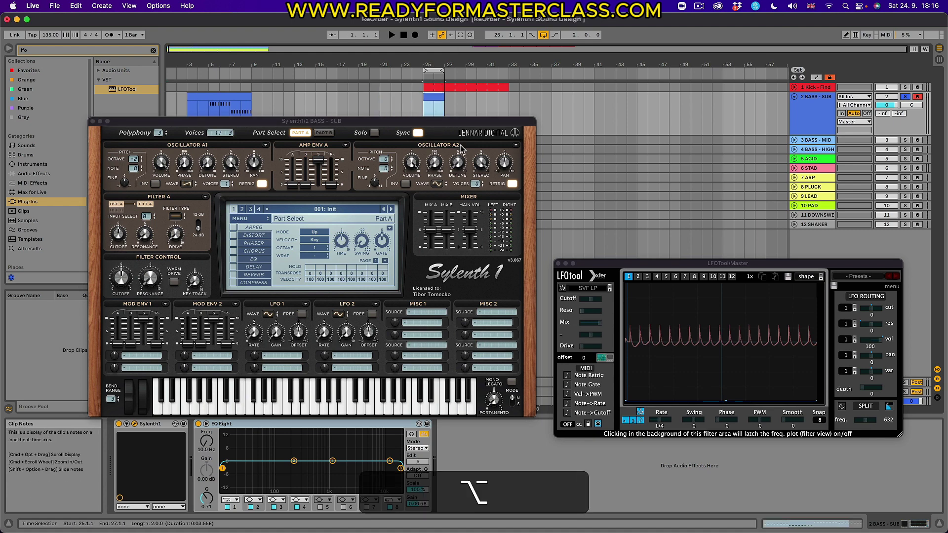
pyautogui.press('space')
pyautogui.press('space')
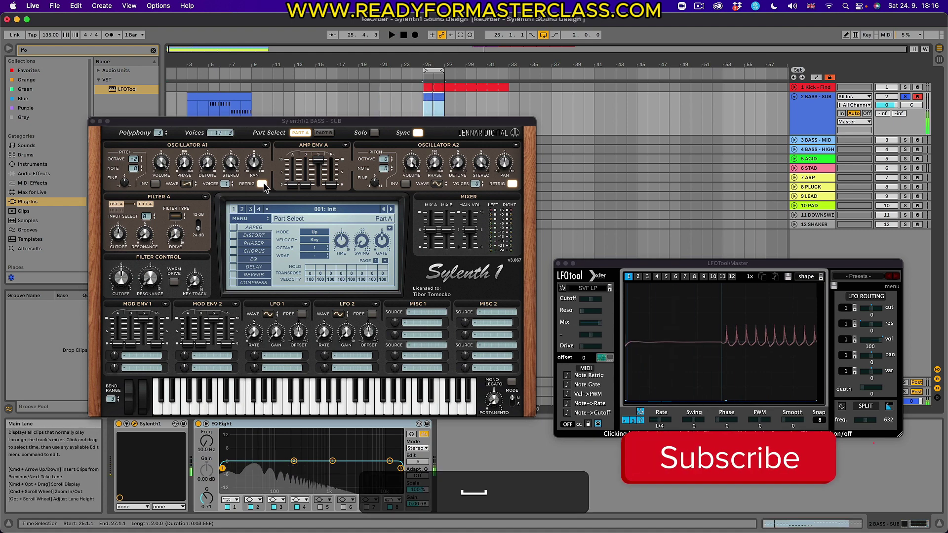
# Select all notes in the bar-25 clip, apply a note menu command, then show the device chain
pyautogui.doubleClick(437, 101)
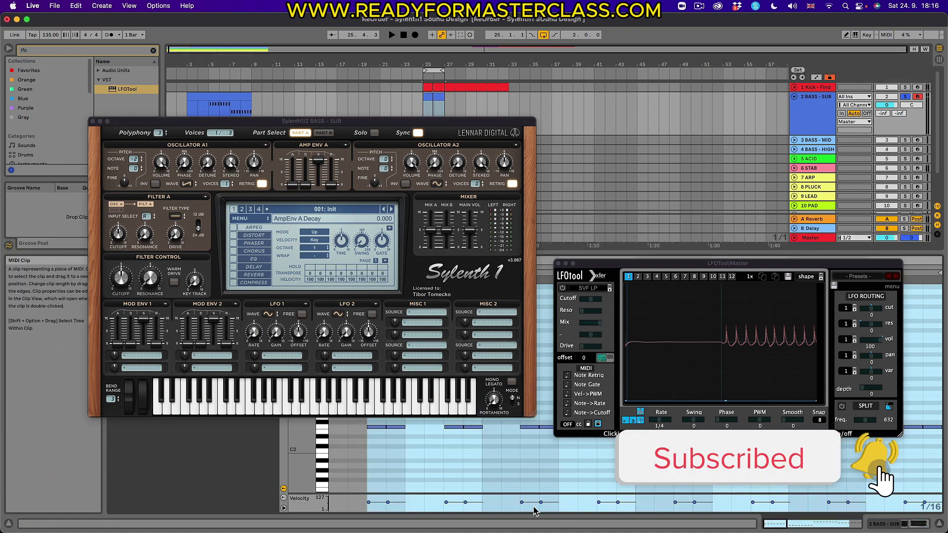
pyautogui.press('super+a')
pyautogui.rightClick(479, 434)
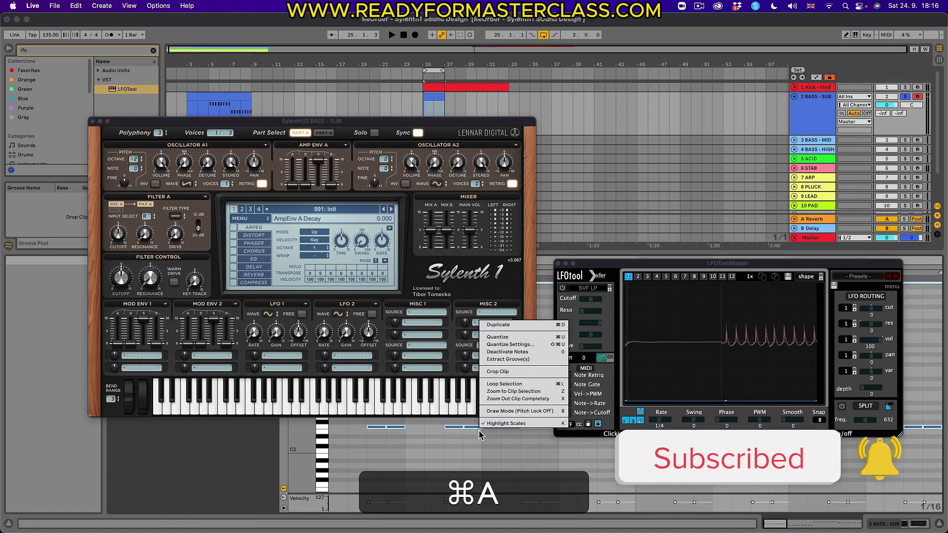
pyautogui.click(514, 341)
pyautogui.press('space')
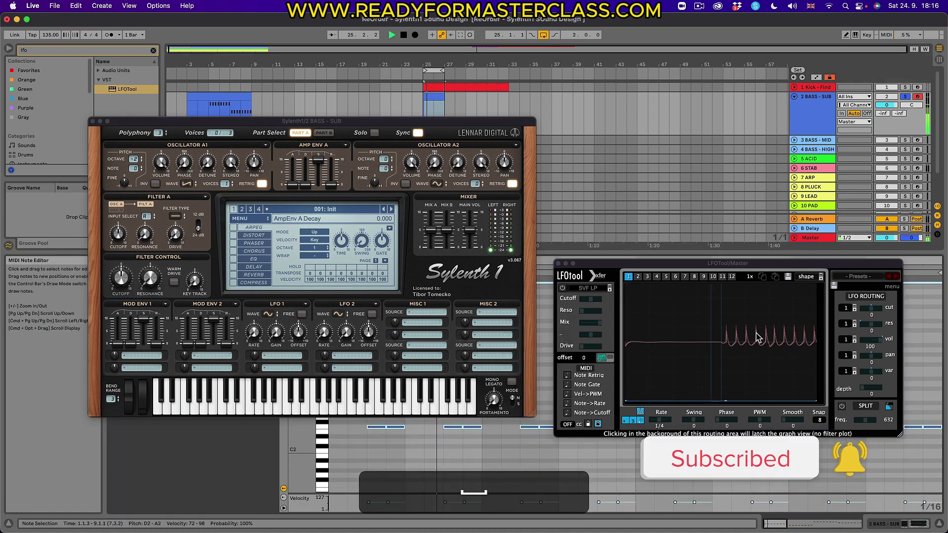
pyautogui.press('space')
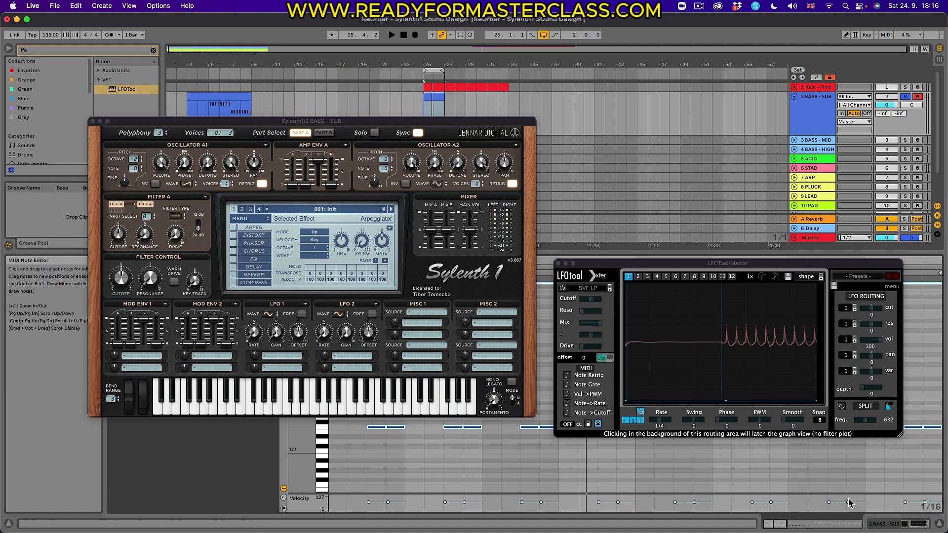
pyautogui.hotkey('shift', 'Tab')
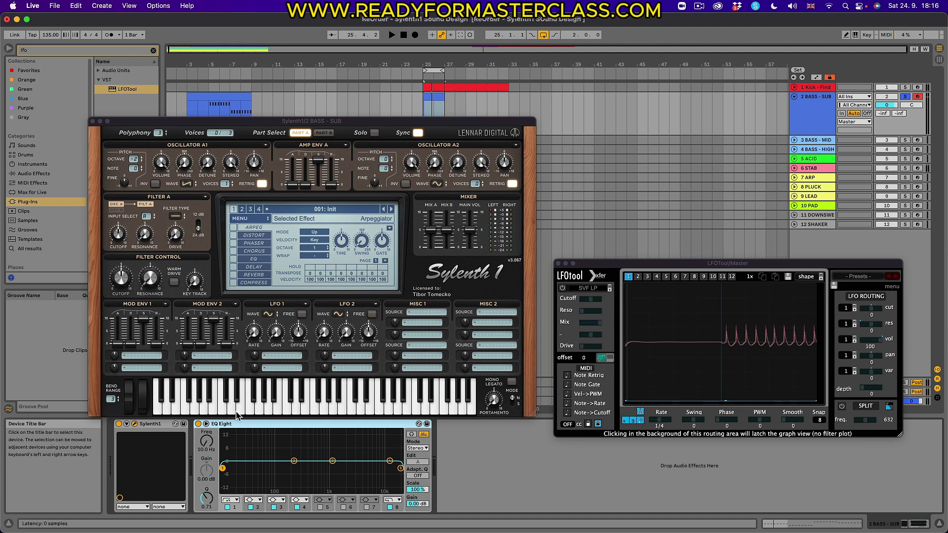
# Sweep EQ Eight's top band down to 167 Hz while the bass plays
pyautogui.press('space')
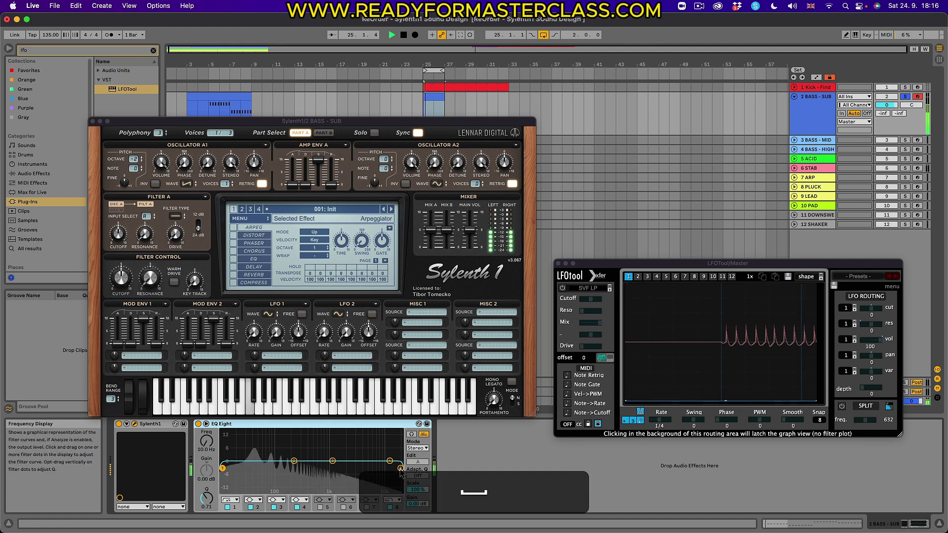
pyautogui.moveTo(400, 468)
pyautogui.mouseDown()
pyautogui.moveTo(284, 469)
pyautogui.moveTo(401, 475)
pyautogui.mouseUp()
pyautogui.press('space')
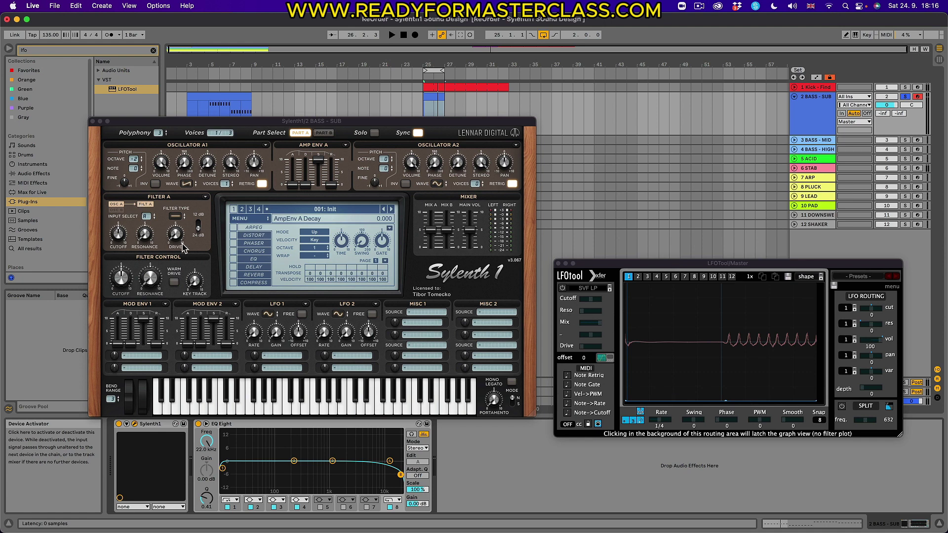
# Compare EQ Eight bypassed and active, then switch off its high-cut and low-cut bands
pyautogui.click(199, 424)
pyautogui.click(199, 424)
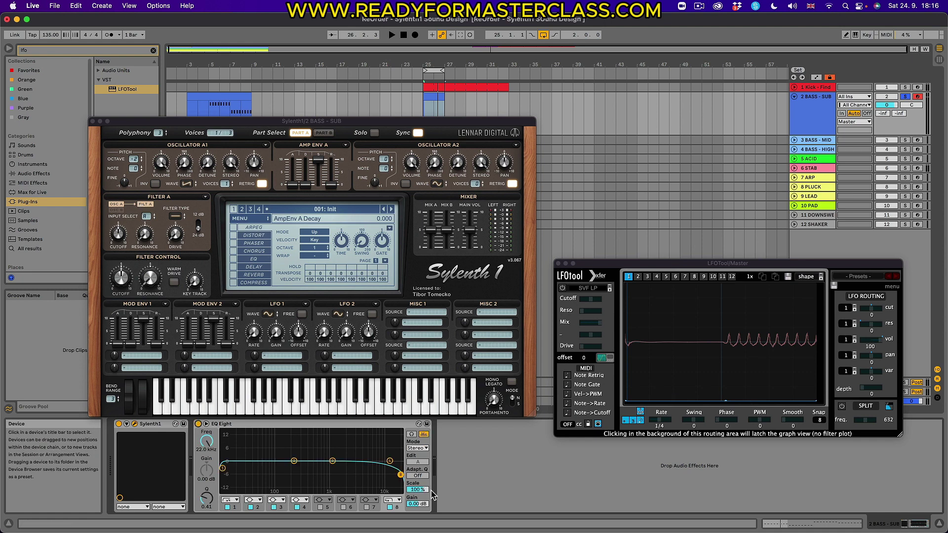
pyautogui.click(389, 507)
pyautogui.click(227, 508)
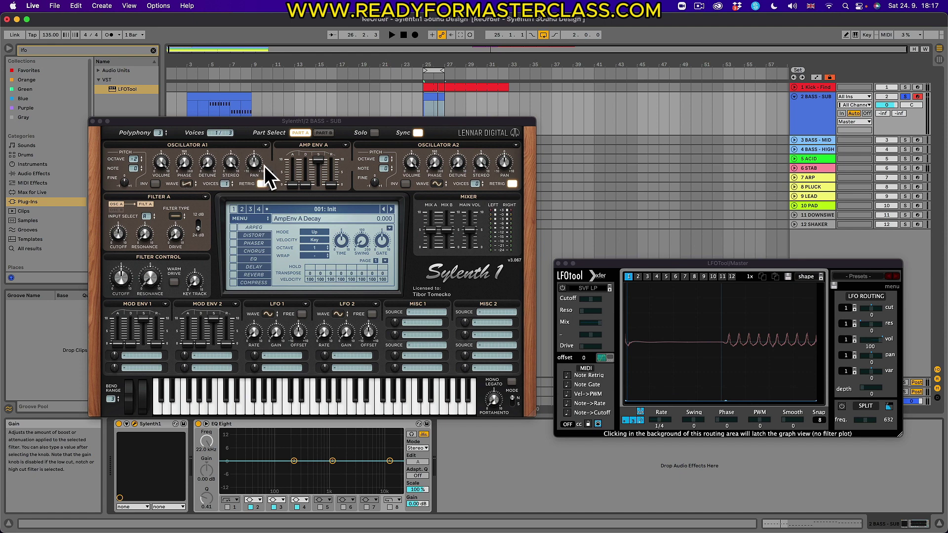
# Set Filter A to Lowpass and lower its cutoff to about 3.595 while listening
pyautogui.click(176, 217)
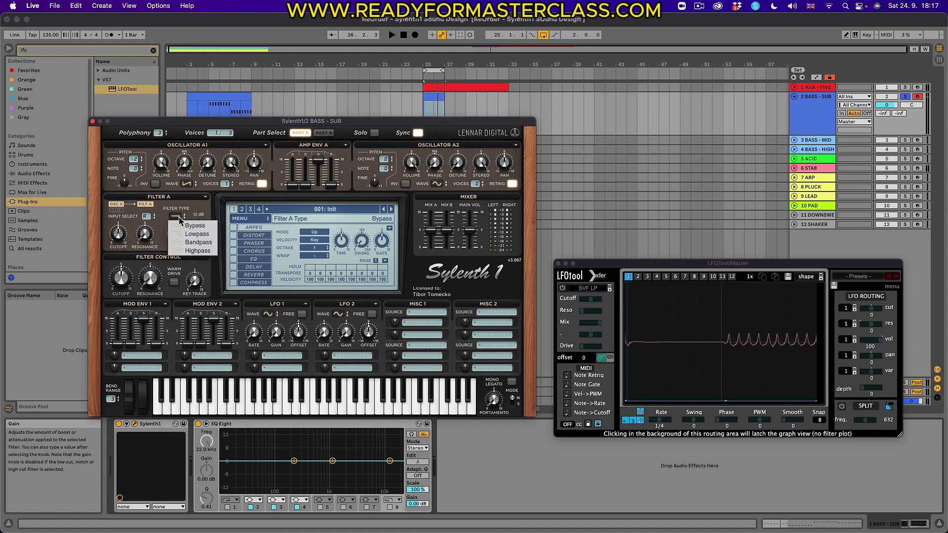
pyautogui.click(192, 234)
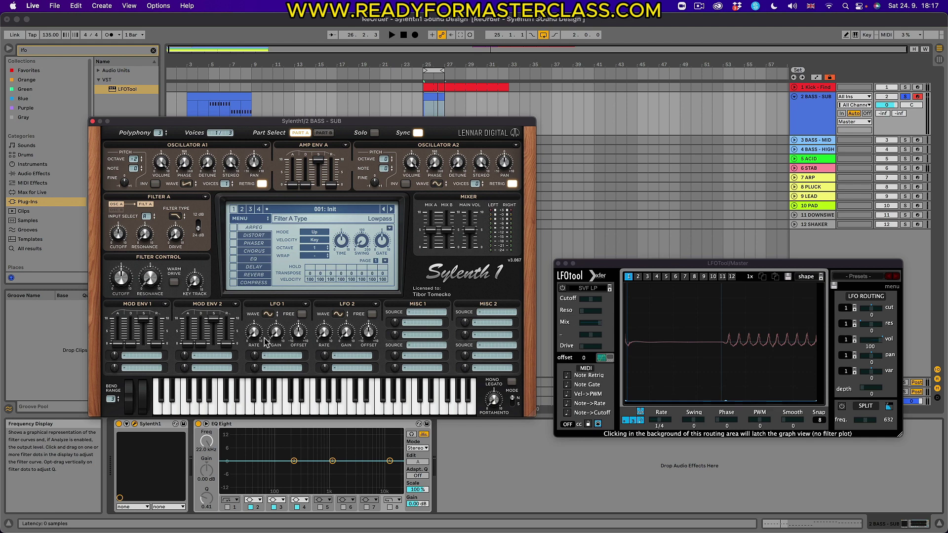
pyautogui.press('space')
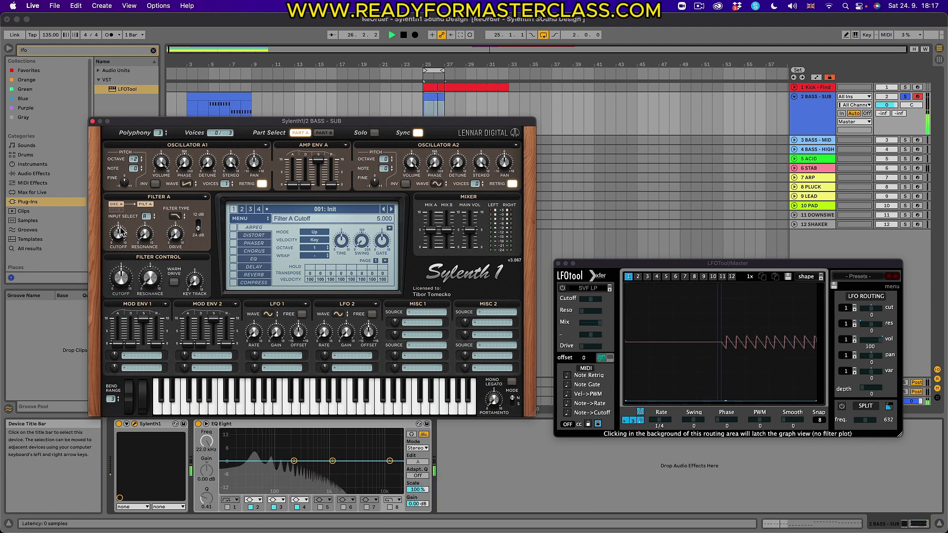
pyautogui.moveTo(121, 239); pyautogui.dragTo(118, 253)
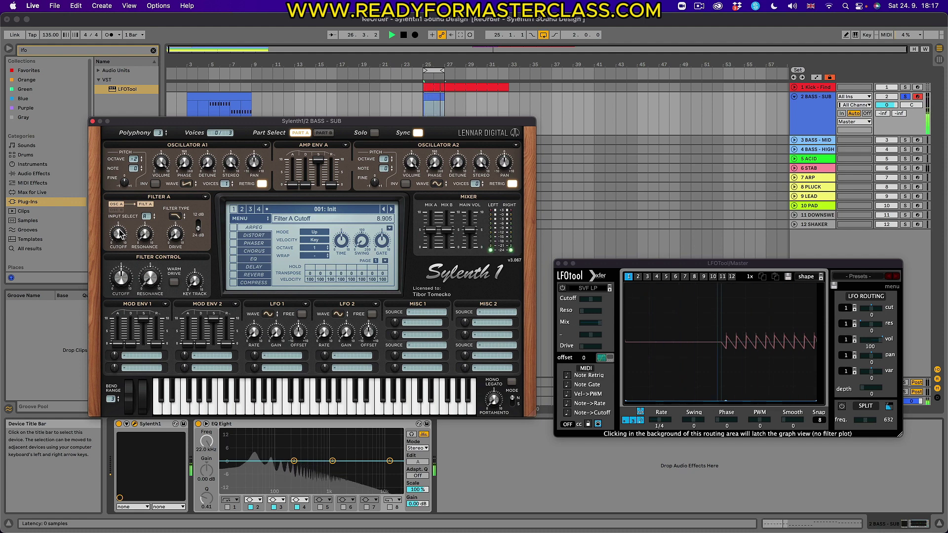
pyautogui.press('space')
pyautogui.moveTo(118, 253); pyautogui.dragTo(113, 311)
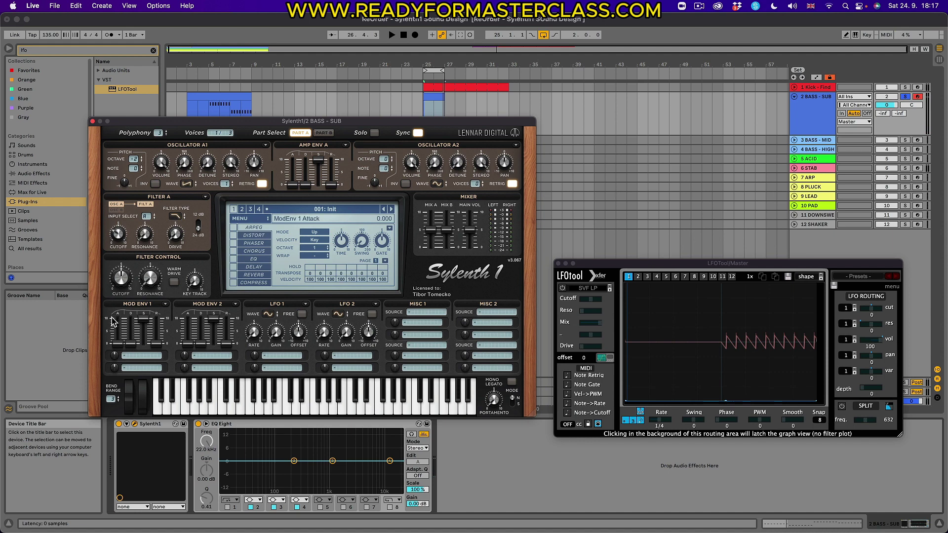
# Set Mod Env 1's destination to Cutoff A and drag its ADSR sliders down to zero
pyautogui.press('space')
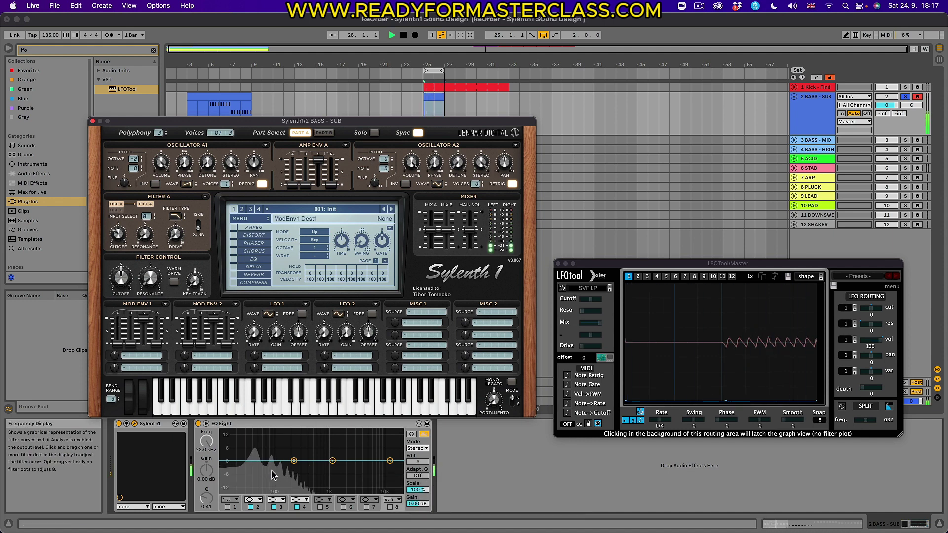
pyautogui.press('space')
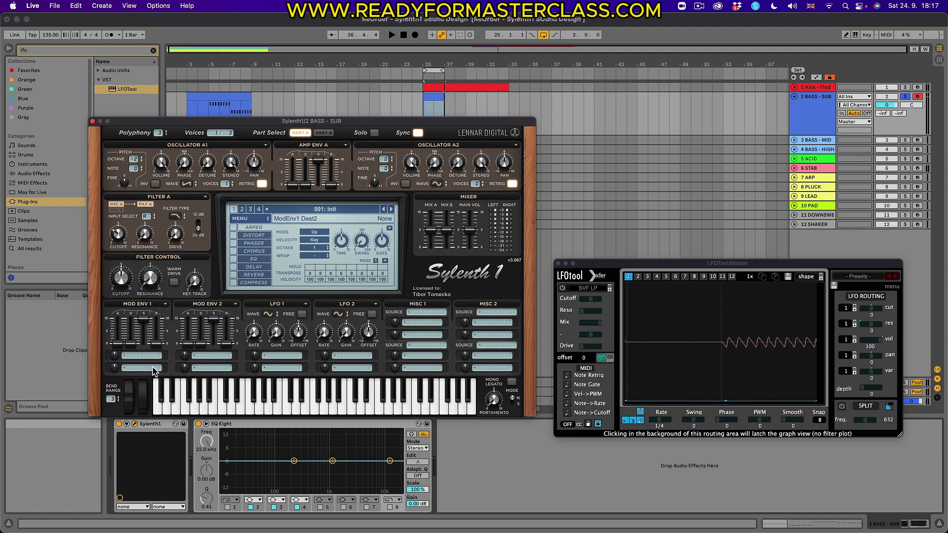
pyautogui.click(128, 356)
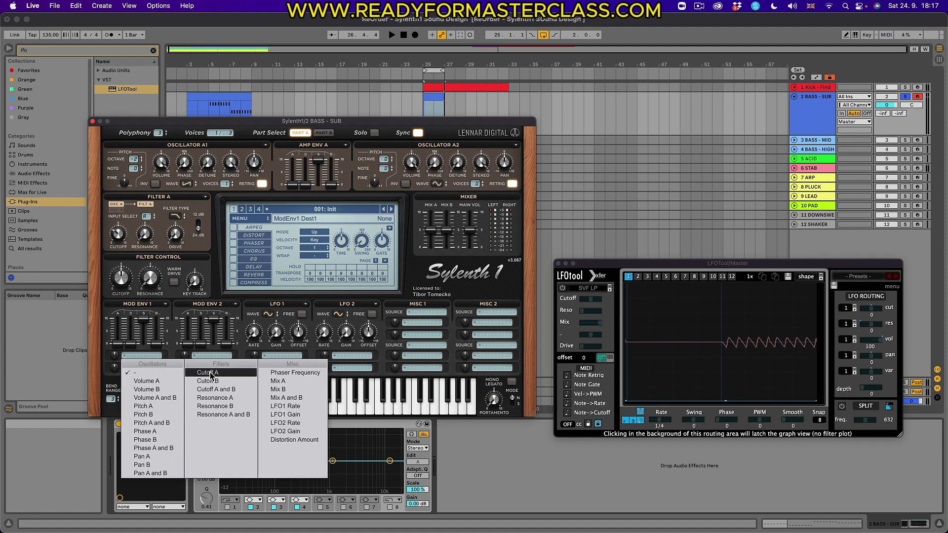
pyautogui.click(211, 374)
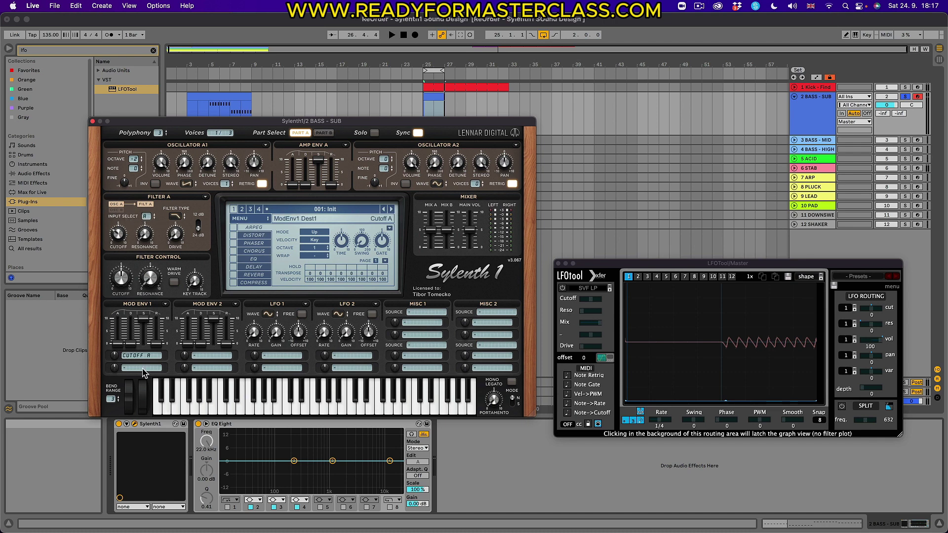
pyautogui.press('space')
pyautogui.moveTo(134, 334); pyautogui.dragTo(132, 346)
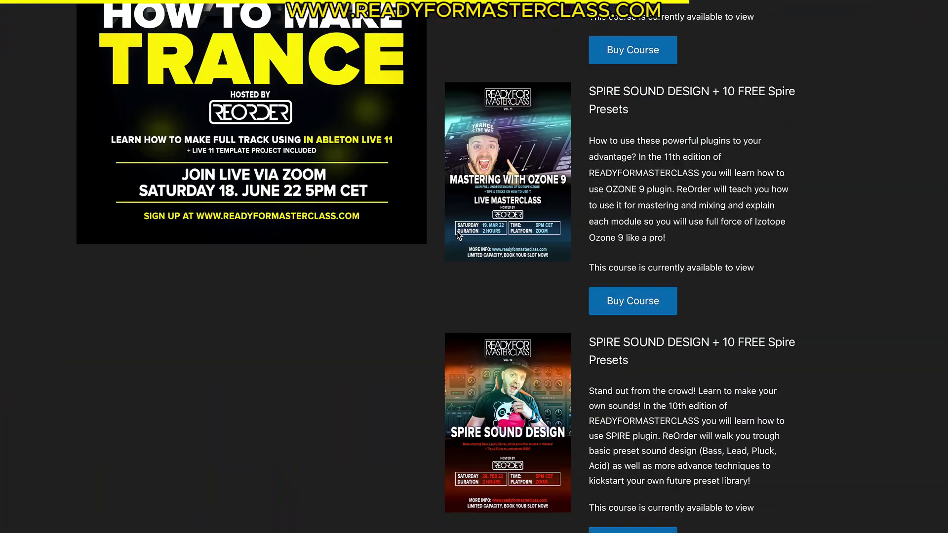
pyautogui.scroll(-6, 475, 263)
pyautogui.scroll(15, 475, 263)
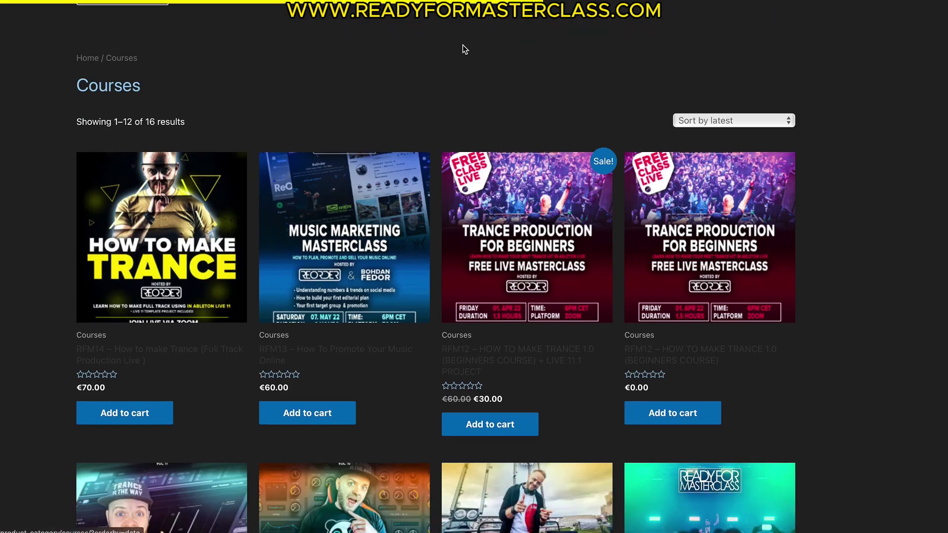
pyautogui.scroll(-8, 526, 183)
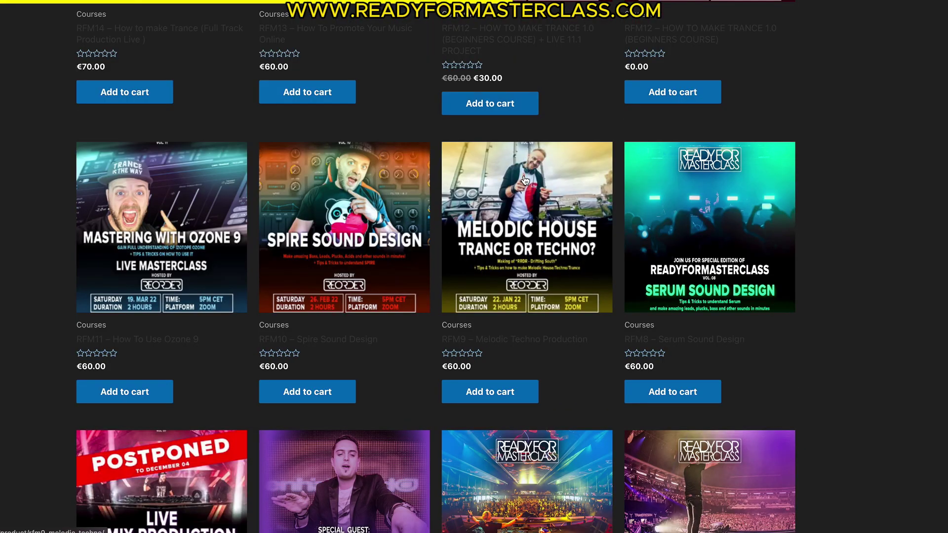
pyautogui.scroll(-5, 526, 184)
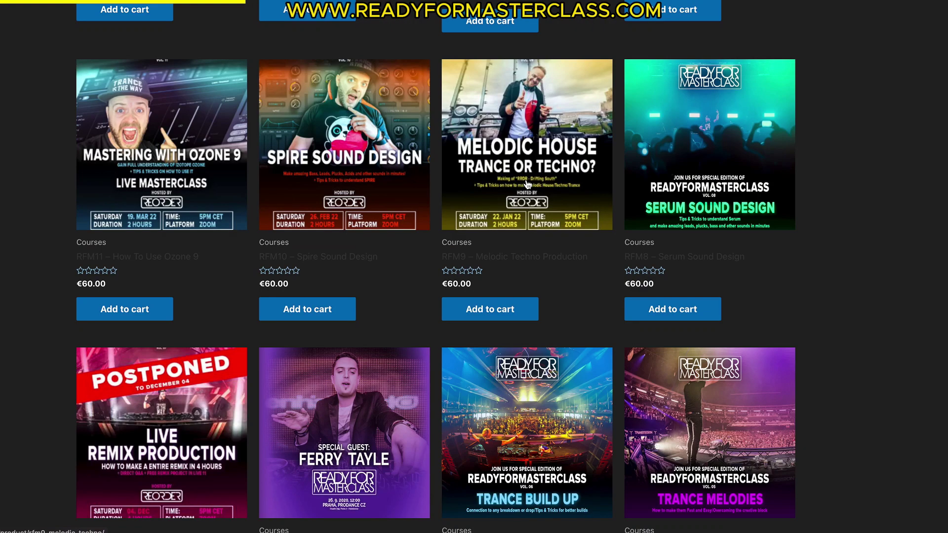
pyautogui.scroll(10, 525, 184)
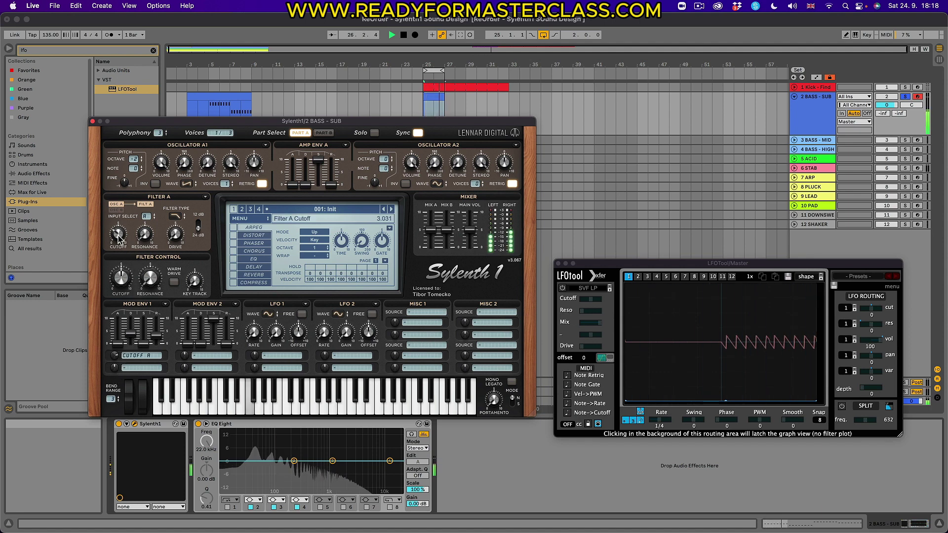
# Nudge Filter A cutoff up and raise Mod Env 1's Cutoff A amount, auditioning from loop start
pyautogui.moveTo(118, 239); pyautogui.dragTo(117, 265)
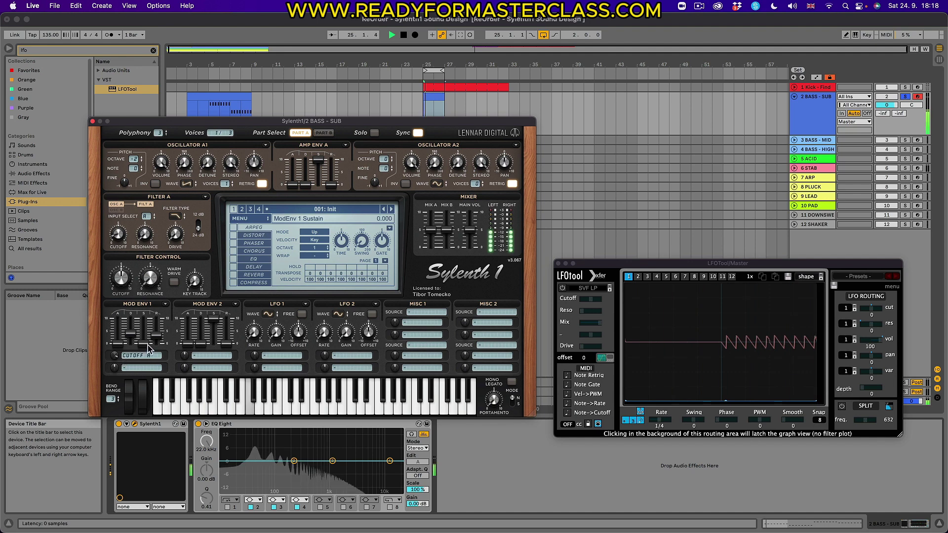
pyautogui.moveTo(115, 357); pyautogui.dragTo(113, 360)
pyautogui.press('space')
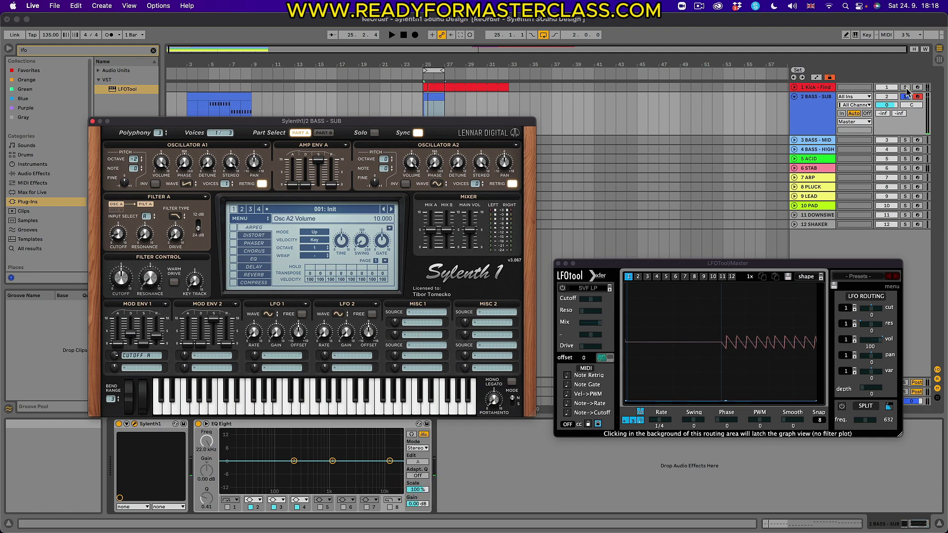
pyautogui.press('super+space')
pyautogui.press('space')
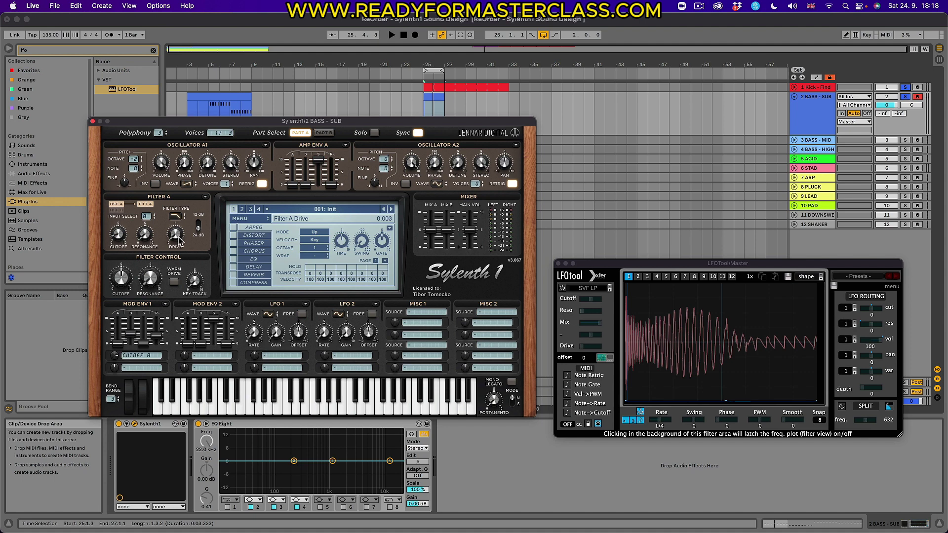
# Raise Filter A drive and switch on Warm Drive while auditioning
pyautogui.press('space')
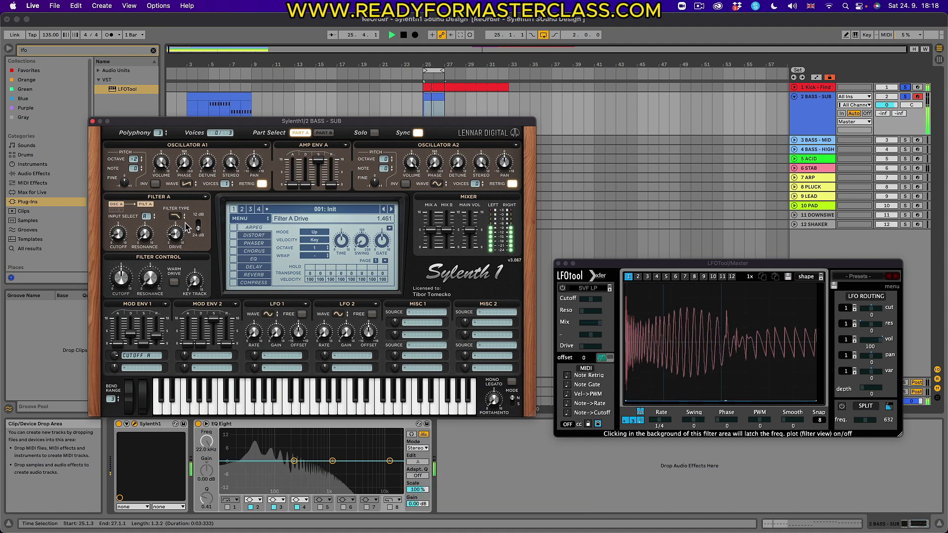
pyautogui.moveTo(182, 234); pyautogui.dragTo(189, 222)
pyautogui.press('space')
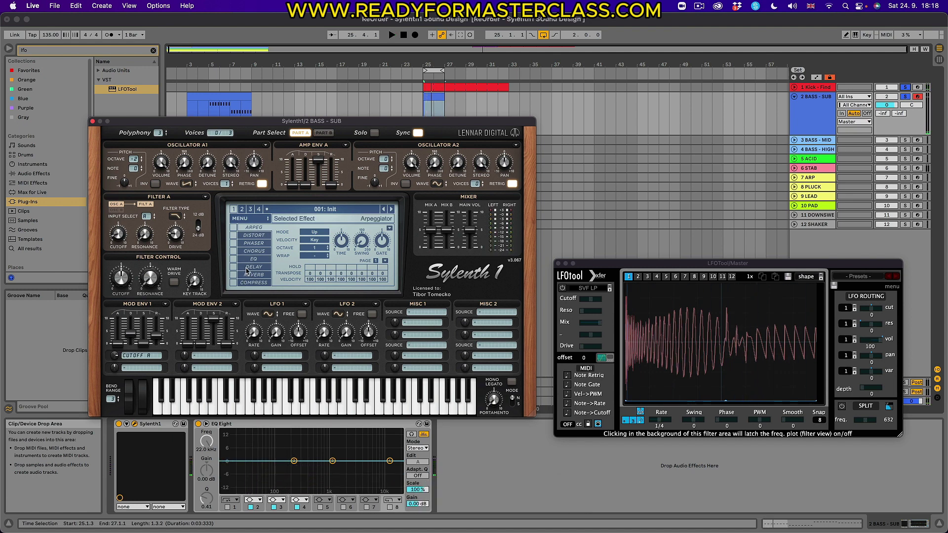
pyautogui.moveTo(187, 228)
pyautogui.click(174, 282)
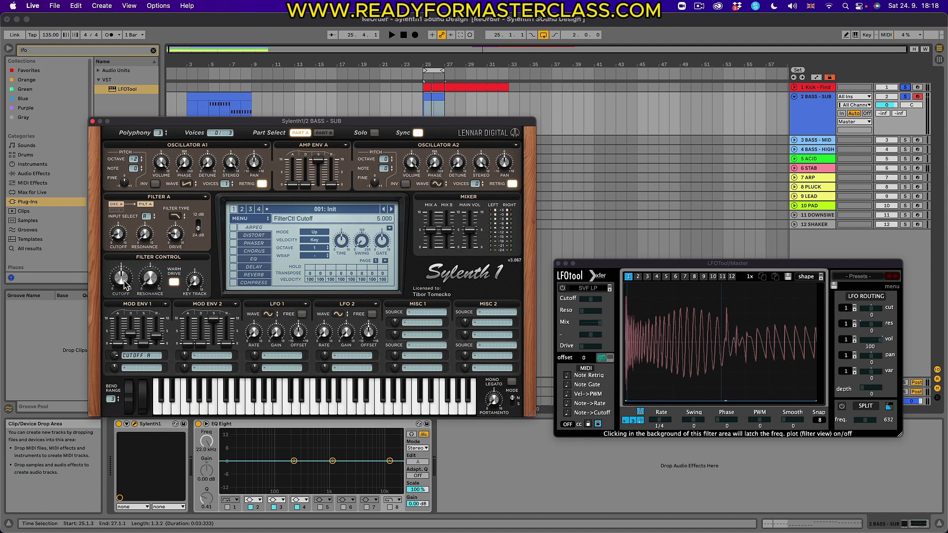
# Settle the overall filter cutoff near 4.5 and set Mod Env 1 sustain to 0.290
pyautogui.press('space')
pyautogui.moveTo(123, 286); pyautogui.dragTo(126, 273)
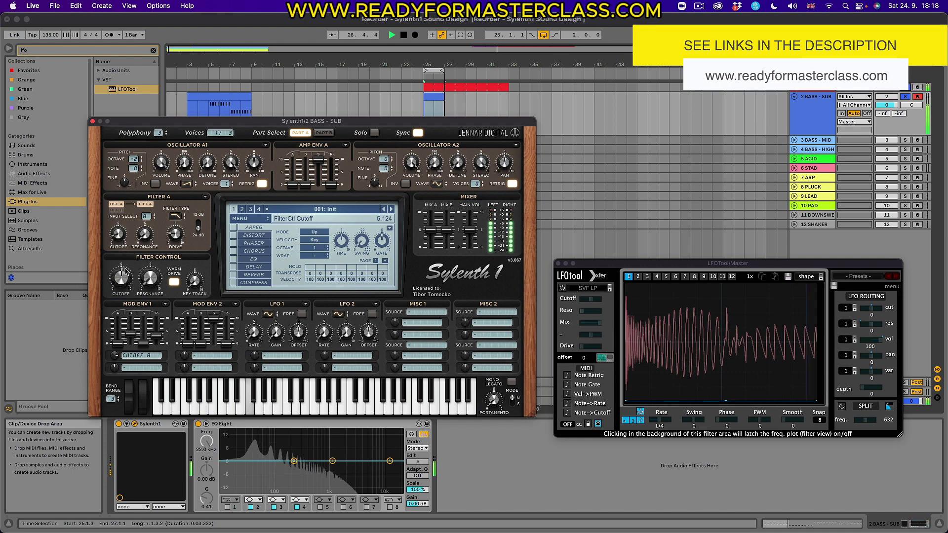
pyautogui.moveTo(126, 273); pyautogui.dragTo(119, 290)
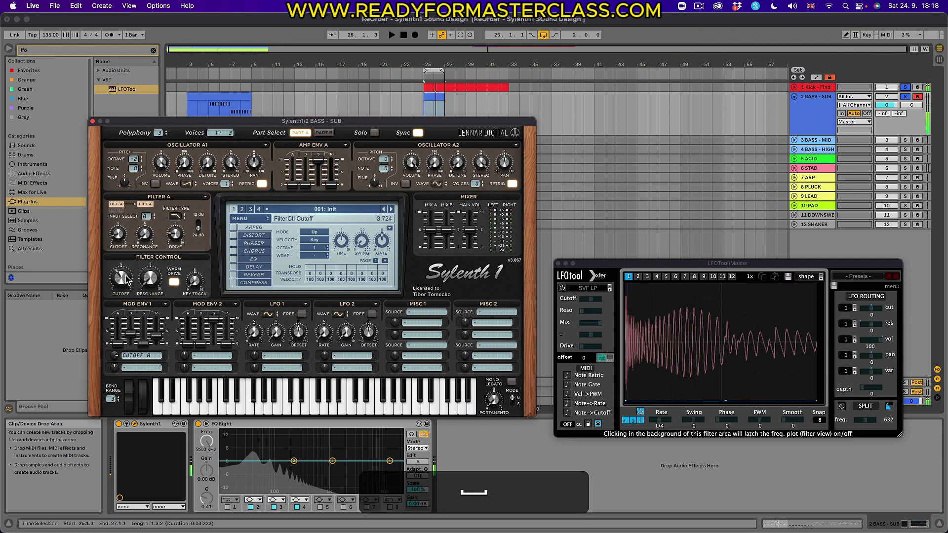
pyautogui.moveTo(127, 285); pyautogui.dragTo(131, 275)
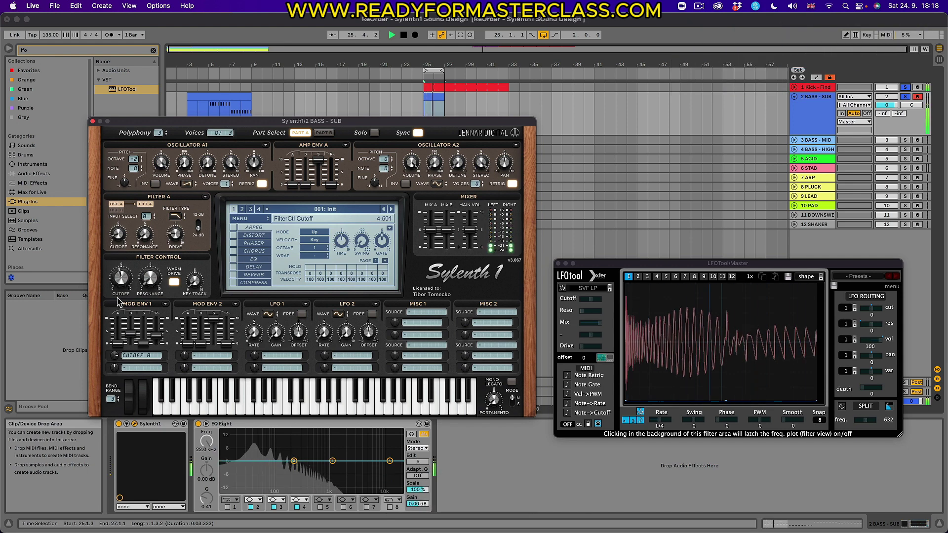
pyautogui.click(143, 338)
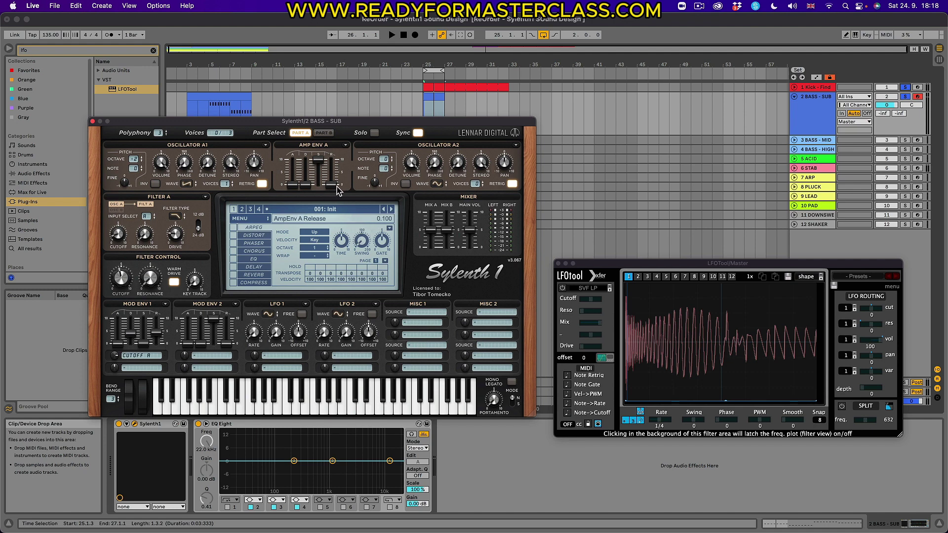
# Lengthen Sylenth1's Amp Env A release and audition the bass with playback
pyautogui.moveTo(339, 183)
pyautogui.mouseDown()
pyautogui.moveTo(330, 216)
pyautogui.moveTo(335, 200)
pyautogui.mouseUp()
pyautogui.press('space')
pyautogui.press('super+space')
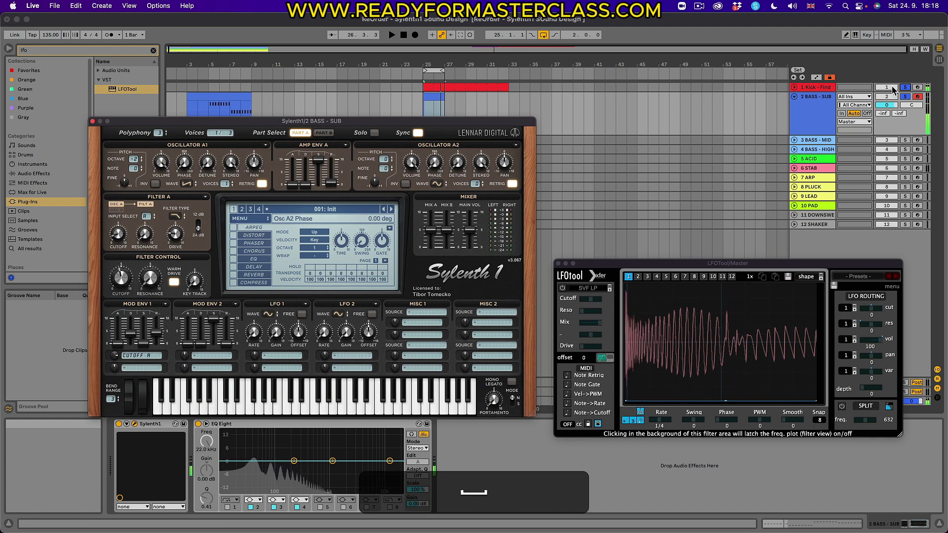
pyautogui.press('super+space')
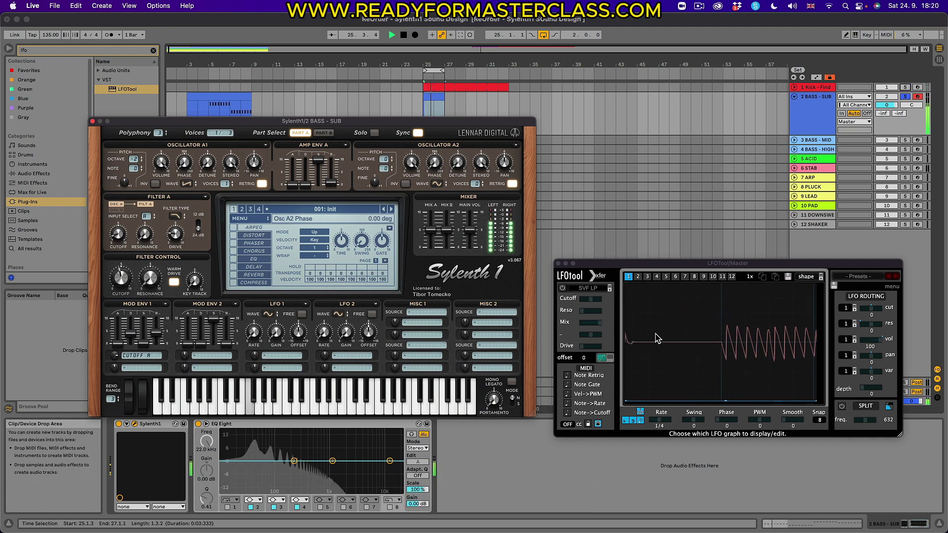
pyautogui.press('space')
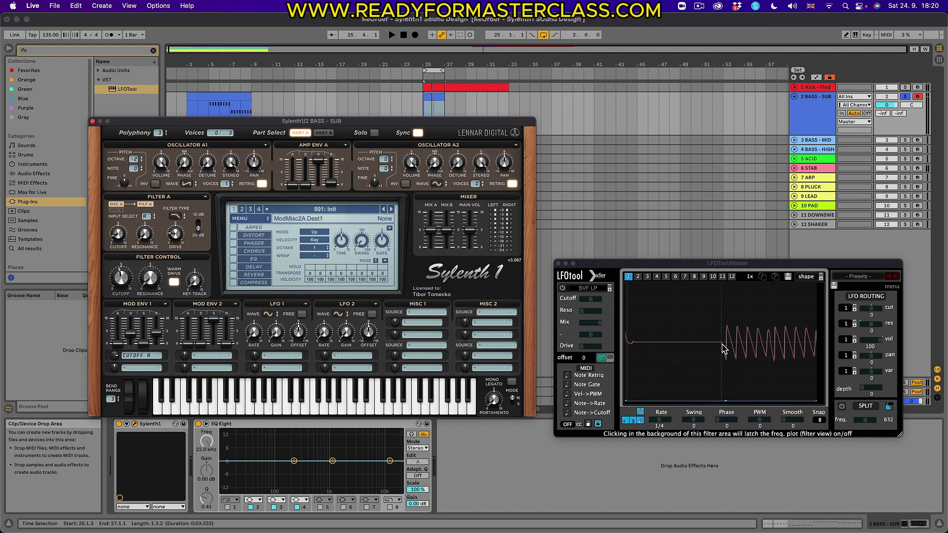
pyautogui.press('space')
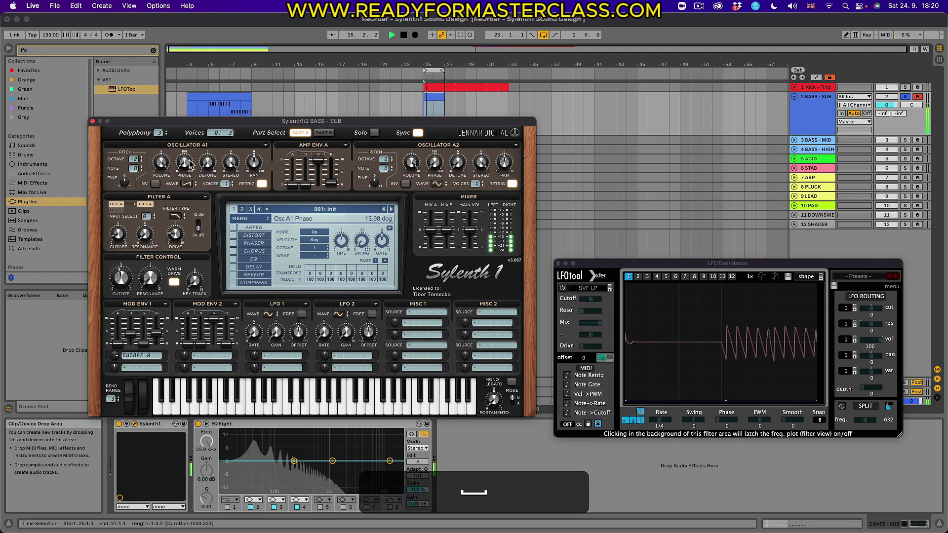
# Set Osc A1 phase to about 101 degrees and slightly deepen ModEnv 1's cutoff amount
pyautogui.moveTo(190, 164); pyautogui.dragTo(198, 120)
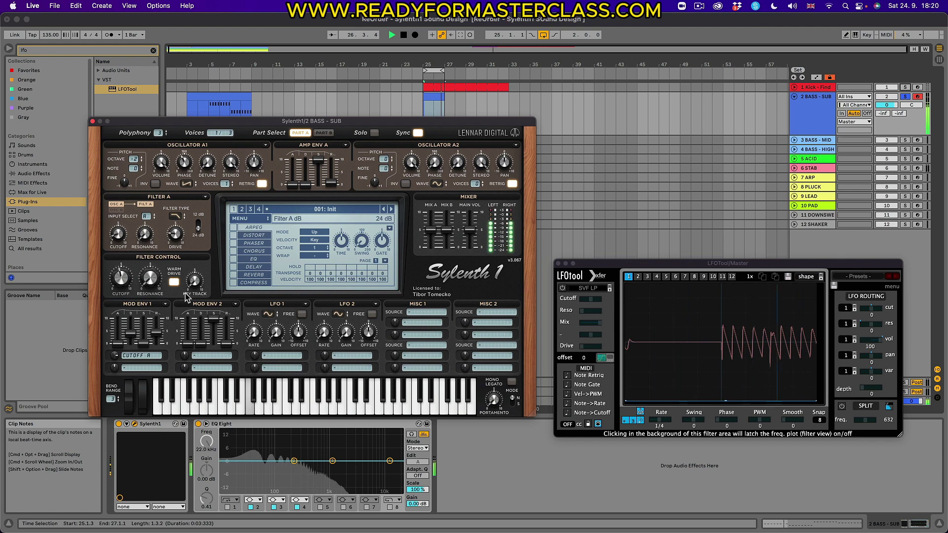
pyautogui.press('space')
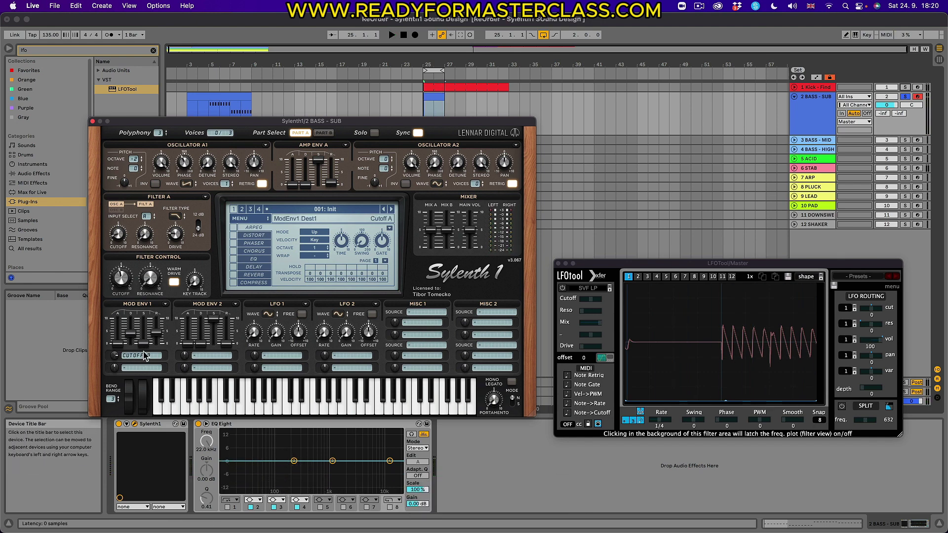
pyautogui.press('space')
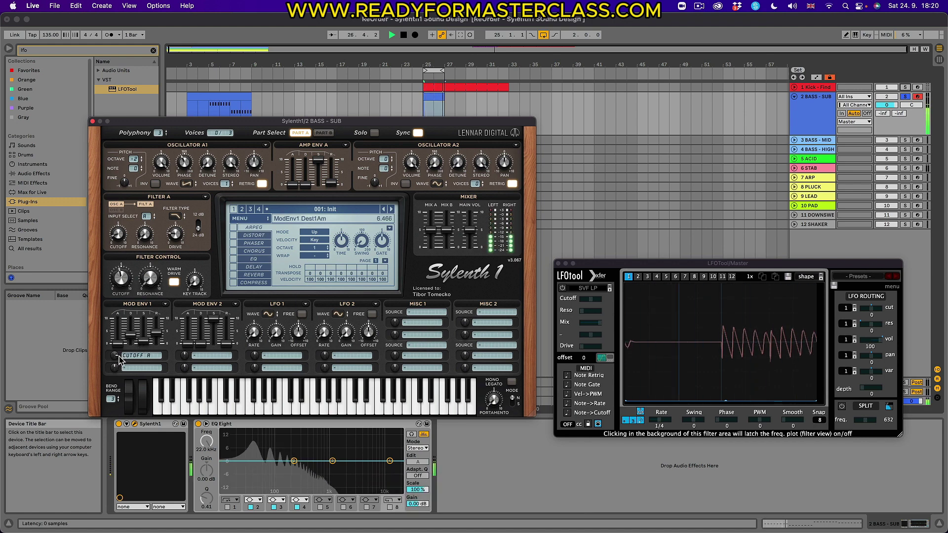
pyautogui.moveTo(119, 358); pyautogui.dragTo(121, 359)
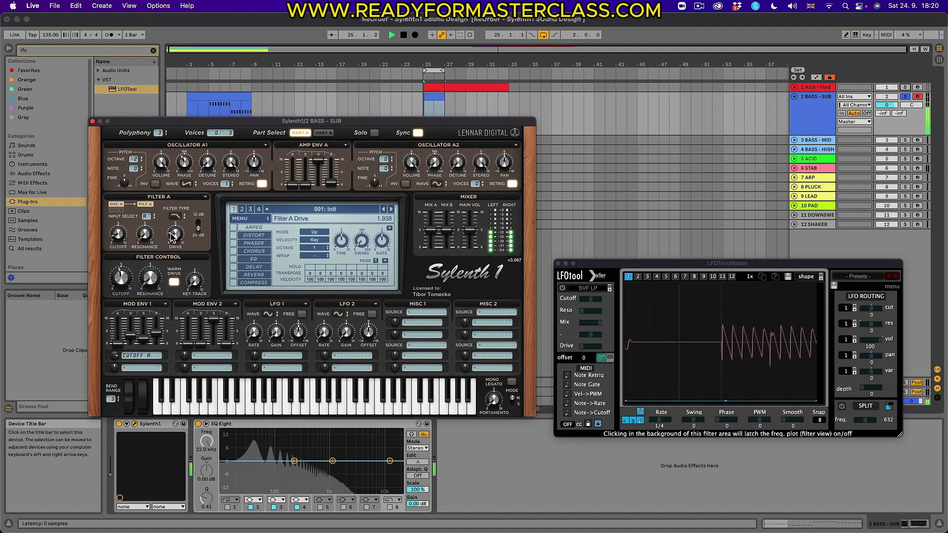
pyautogui.press('space')
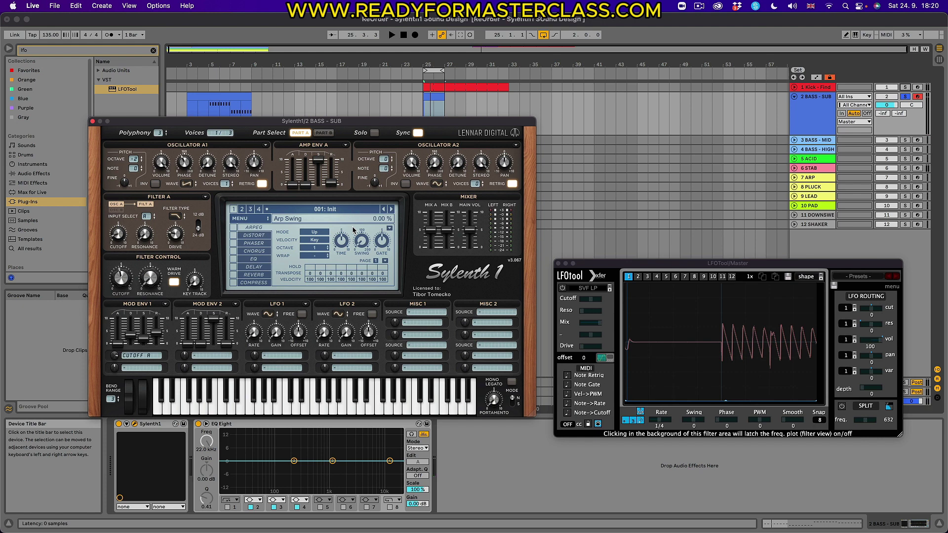
pyautogui.press('space')
pyautogui.press('space')
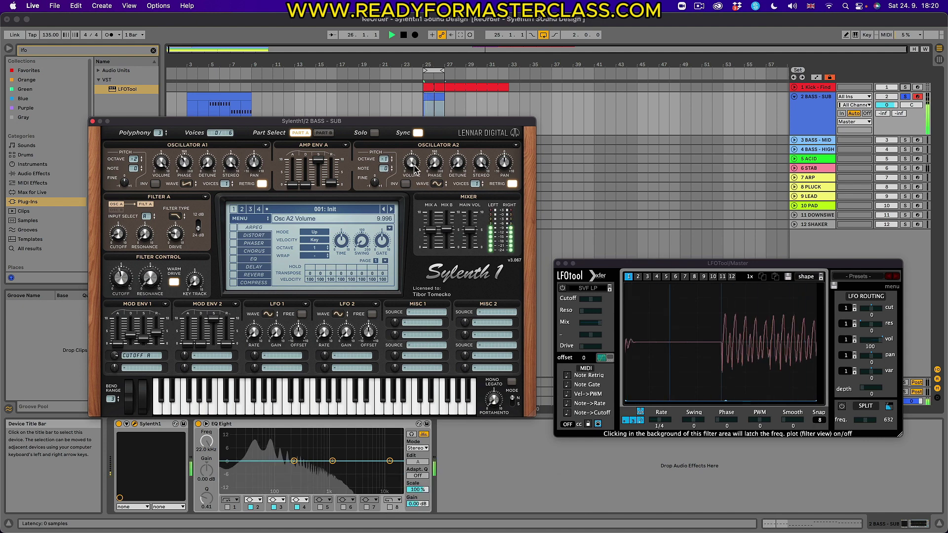
# Lower Osc A2 volume to about 5.3 and audition the blend
pyautogui.moveTo(415, 170); pyautogui.dragTo(412, 236)
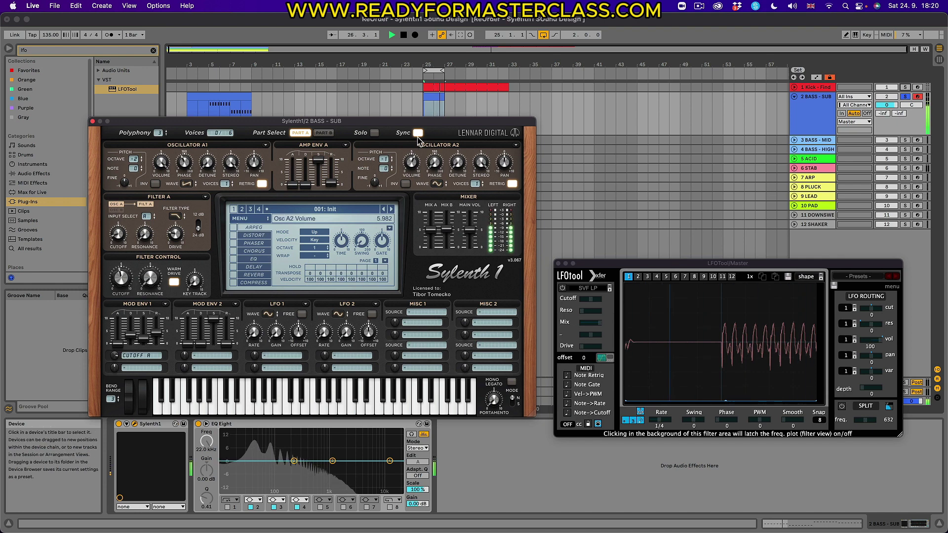
pyautogui.press('space')
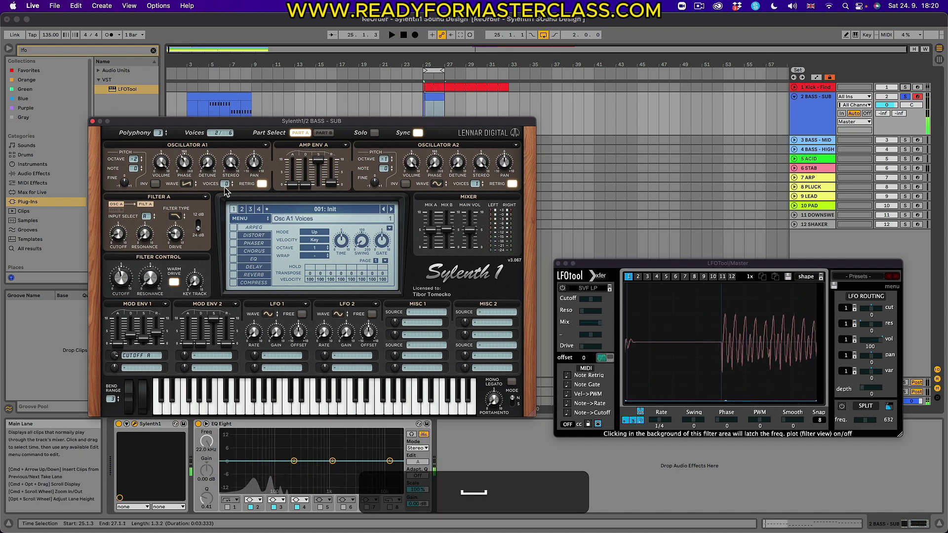
pyautogui.press('space')
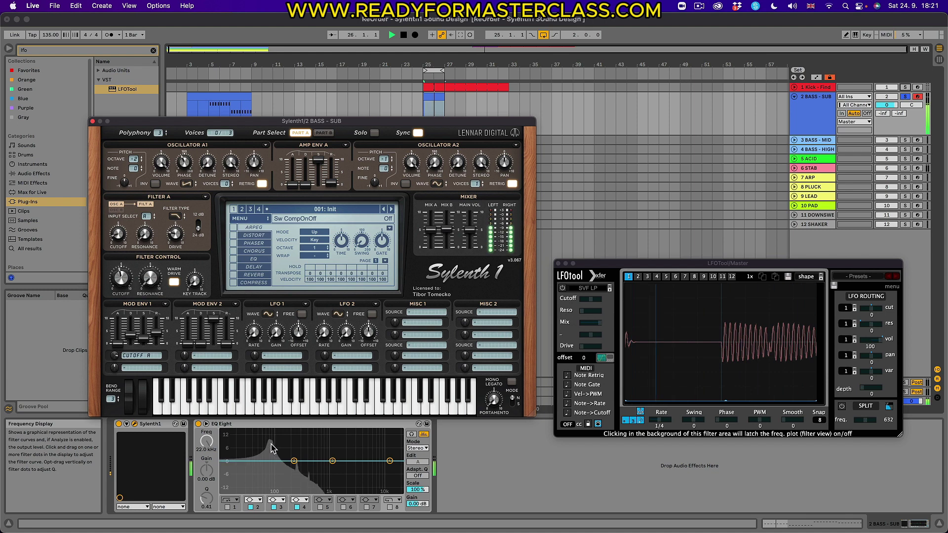
pyautogui.press('space')
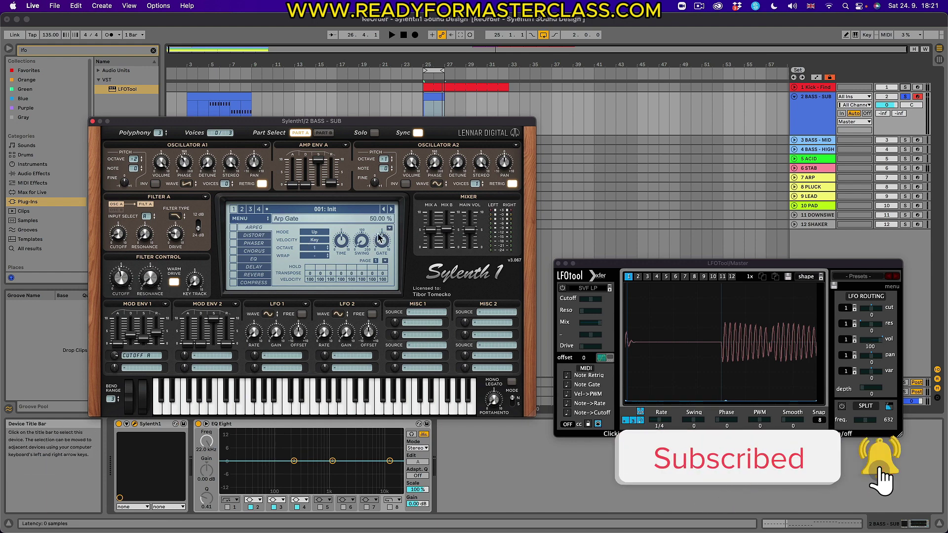
# Reduce Osc A1 to a single voice, audition it, and expand EQ Eight's band controls
pyautogui.click(229, 186)
pyautogui.press('space')
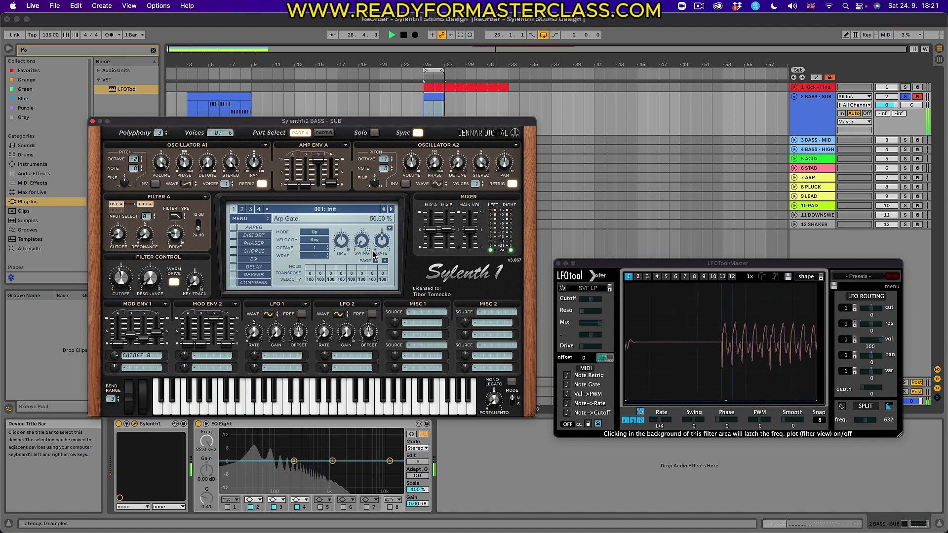
pyautogui.press('space')
pyautogui.press('space')
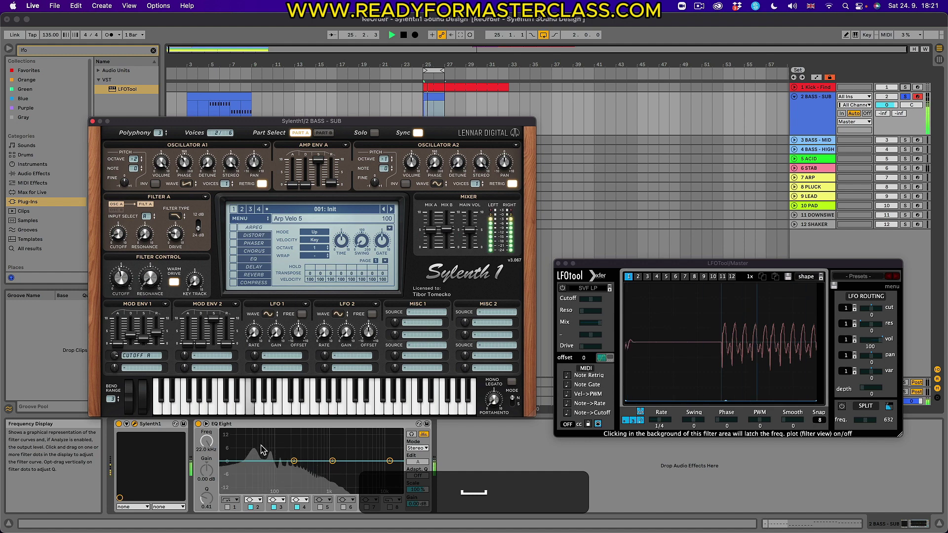
pyautogui.click(419, 424)
# Raise Osc A2 volume to about 5.8 while listening, with the synth window moved aside
pyautogui.moveTo(375, 121); pyautogui.dragTo(240, 17)
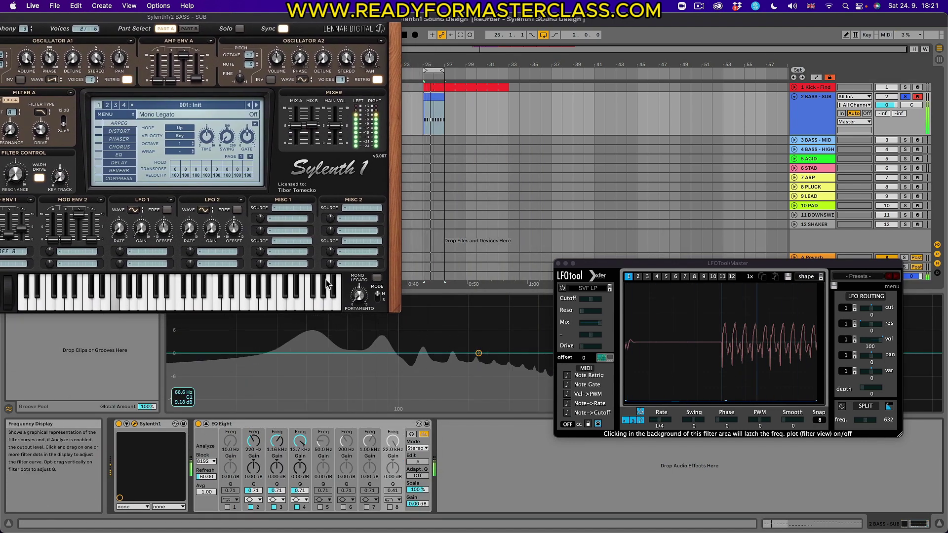
pyautogui.moveTo(275, 60); pyautogui.dragTo(279, 53)
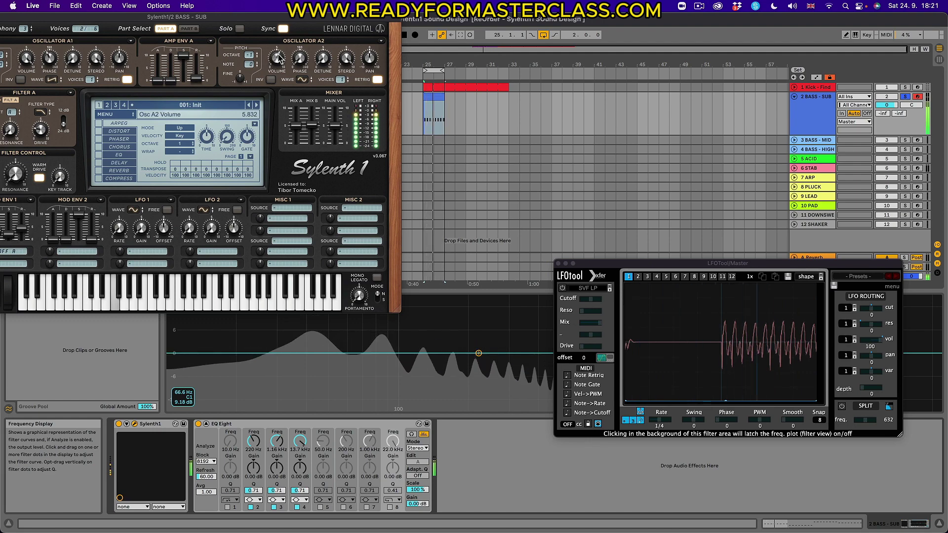
pyautogui.press('space')
pyautogui.moveTo(263, 21); pyautogui.dragTo(388, 132)
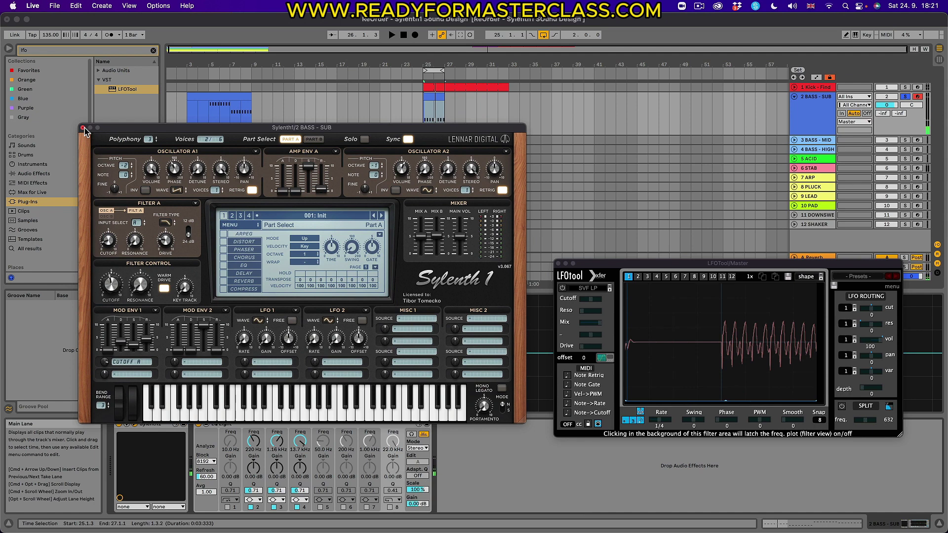
# Close Sylenth1, solo the kick with the sub bass, and hide LFOTool
pyautogui.click(82, 127)
pyautogui.keyDown('super'); pyautogui.click(906, 88); pyautogui.keyUp('super')
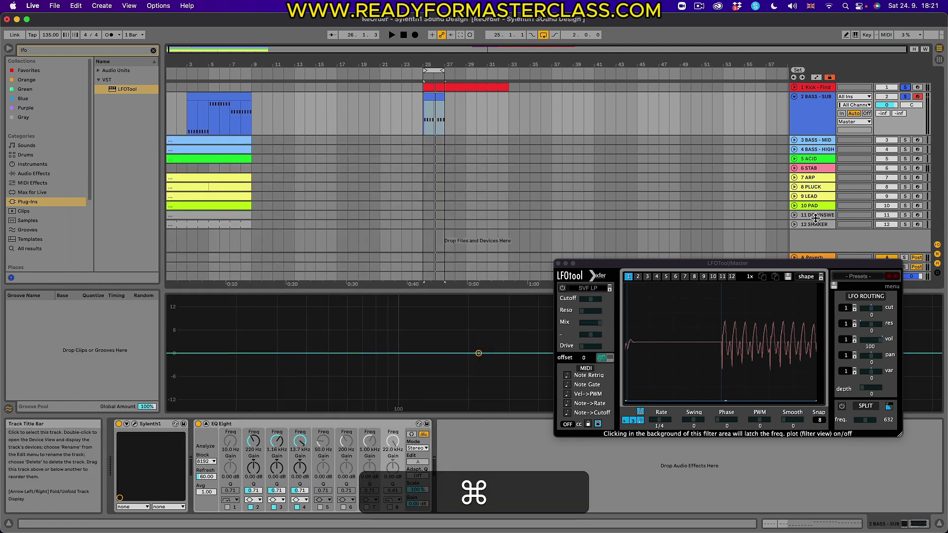
pyautogui.press('space')
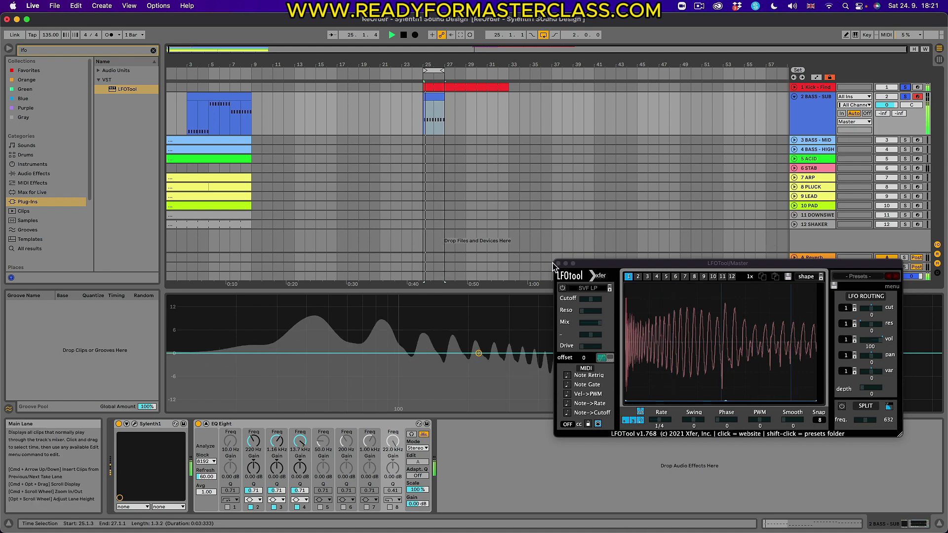
pyautogui.press('super+alt+p')
pyautogui.press('space')
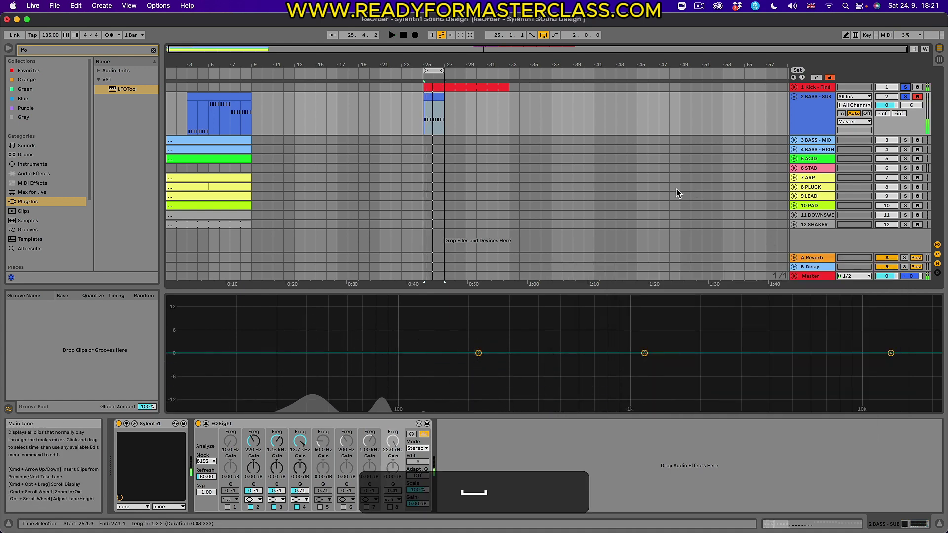
# Reopen the Sylenth1 window on the BASS - SUB track
pyautogui.click(818, 120)
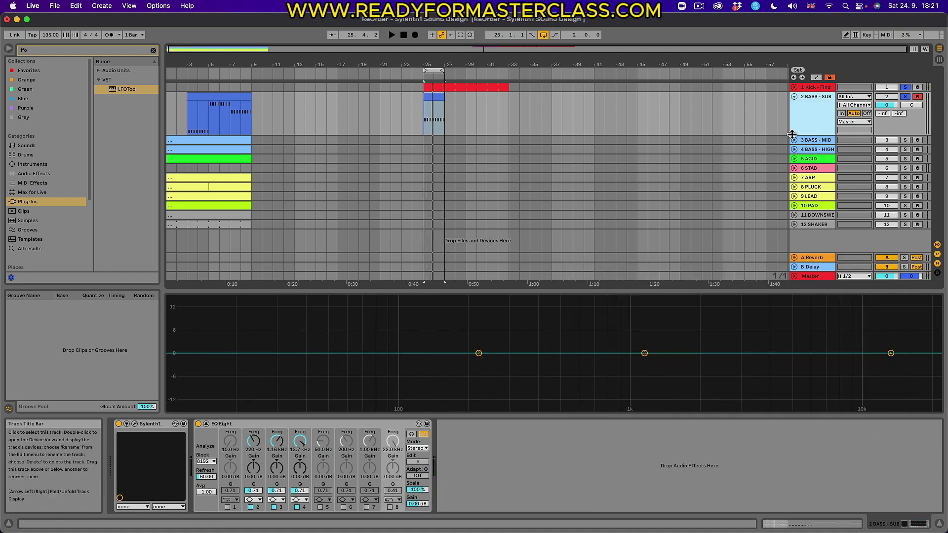
pyautogui.click(134, 424)
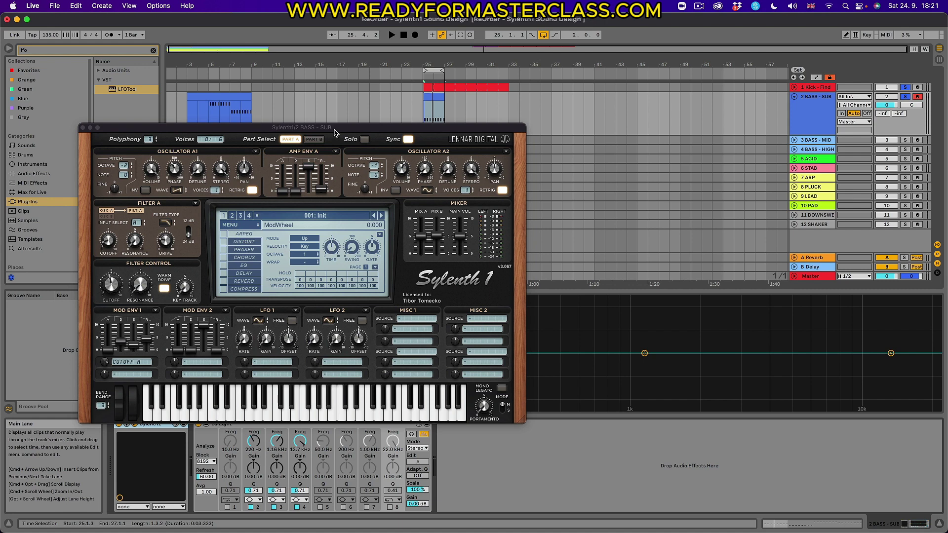
pyautogui.moveTo(334, 133); pyautogui.dragTo(393, 155)
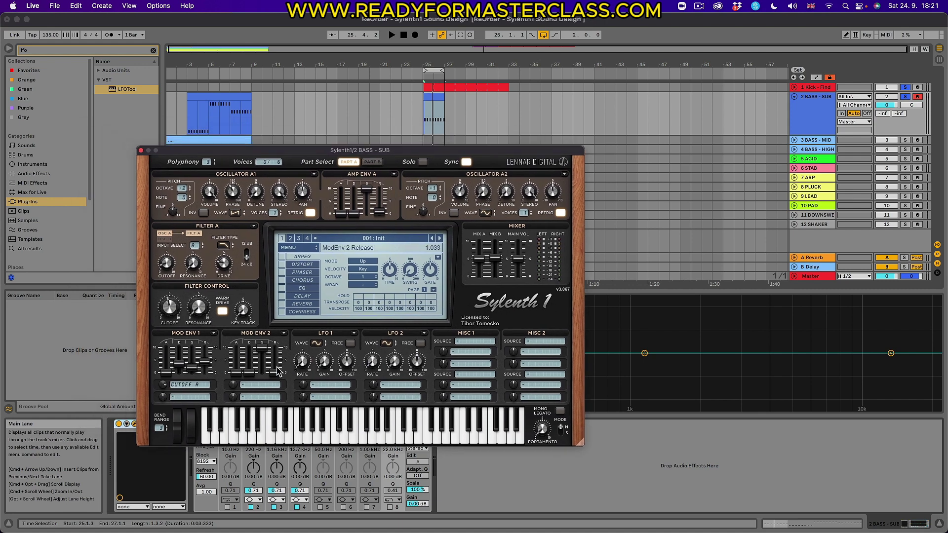
# Enable Sylenth1's COMPRESS effect, show its settings, and audition the compressed bass
pyautogui.click(282, 312)
pyautogui.click(302, 312)
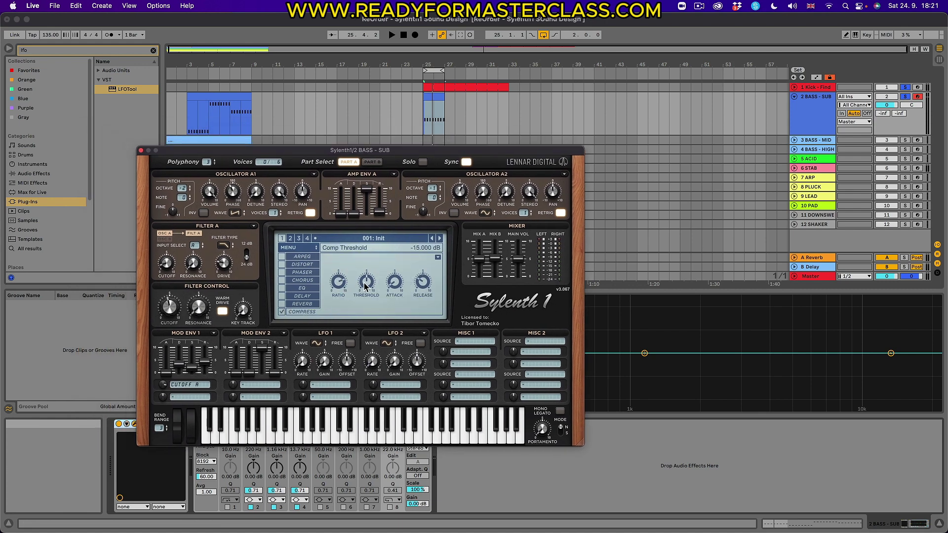
pyautogui.press('space')
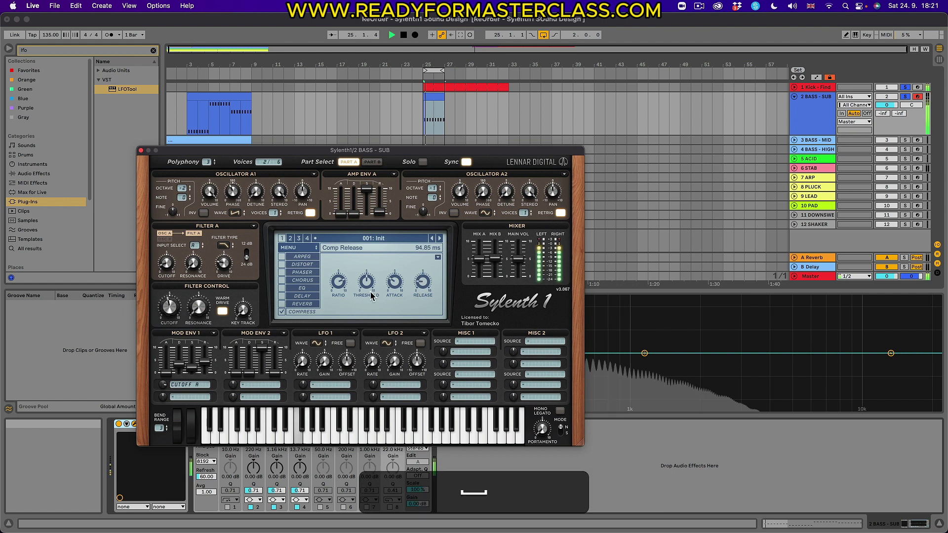
pyautogui.press('space')
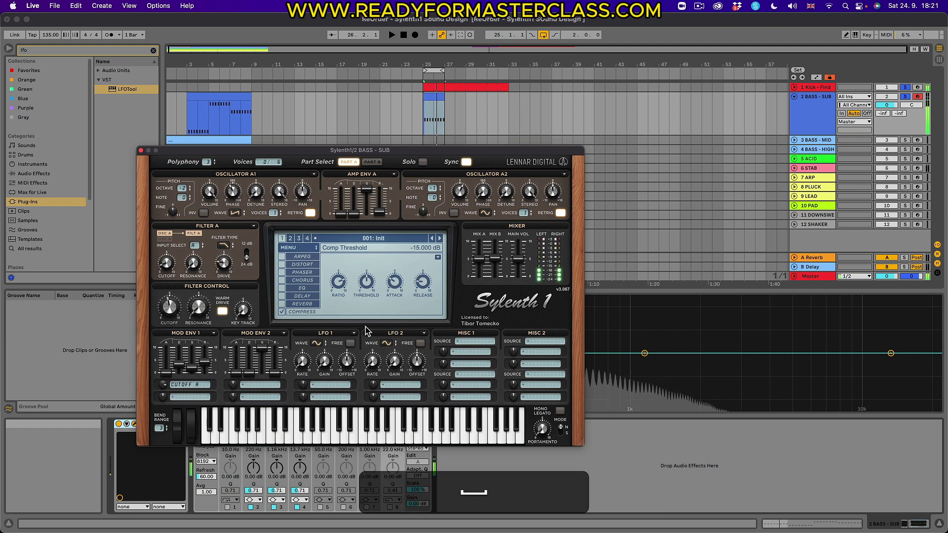